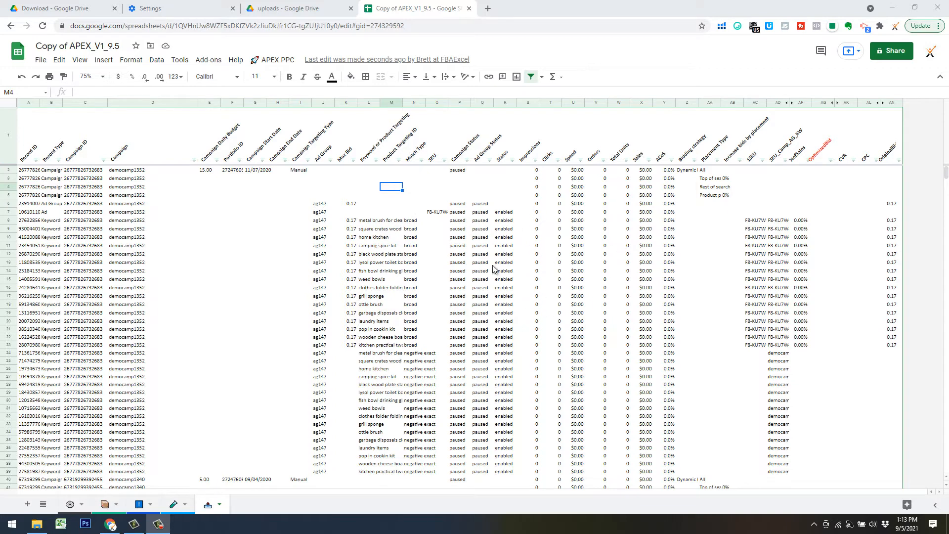
pyautogui.click(273, 60)
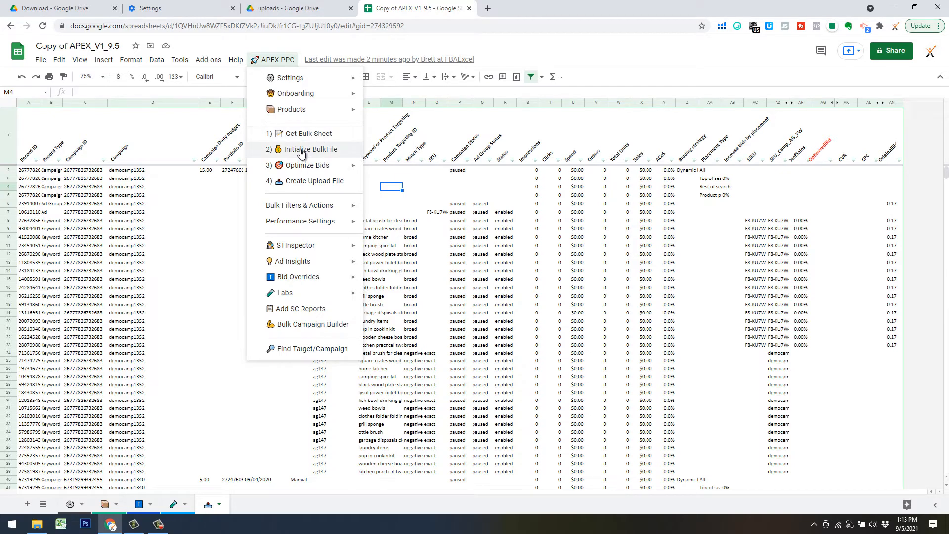
pyautogui.moveTo(303, 114)
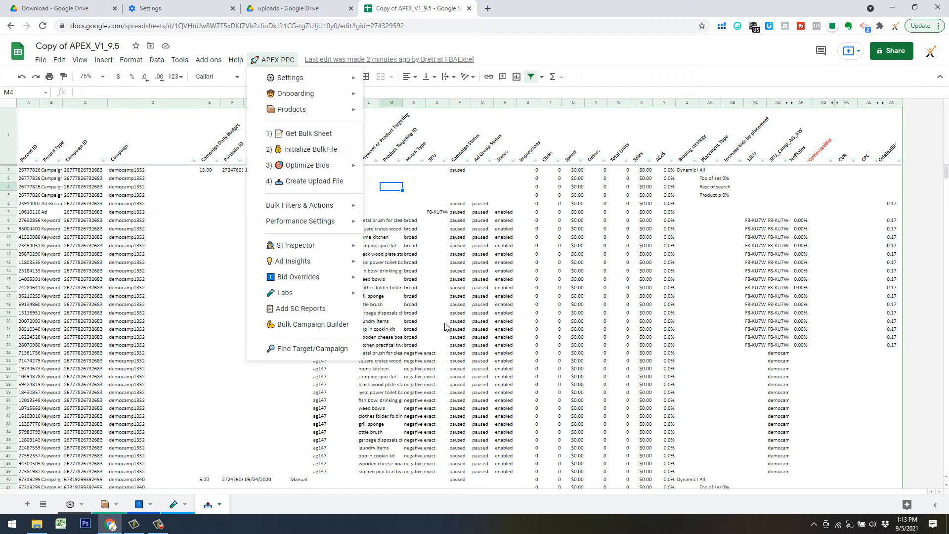
pyautogui.click(458, 313)
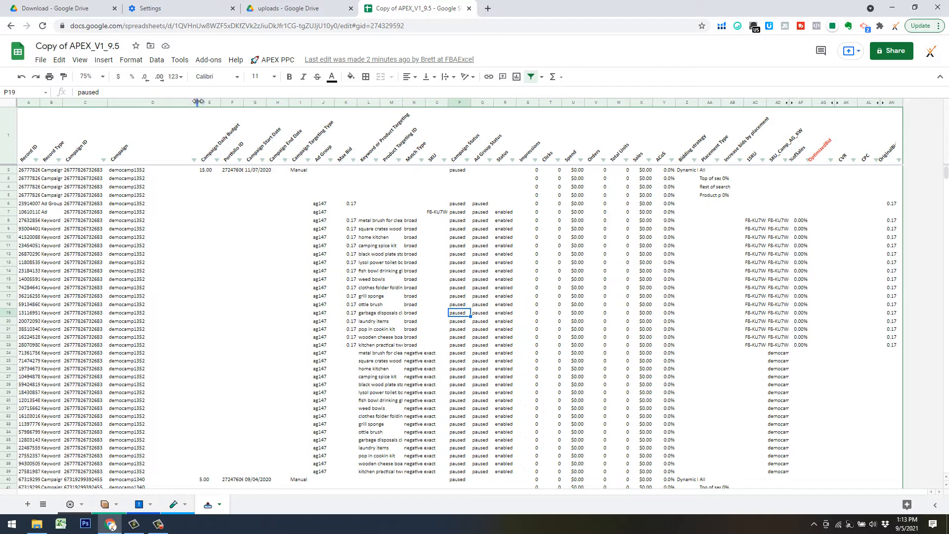
# Narrow the Campaign column in the bulk sheet
pyautogui.moveTo(198, 103); pyautogui.dragTo(161, 104)
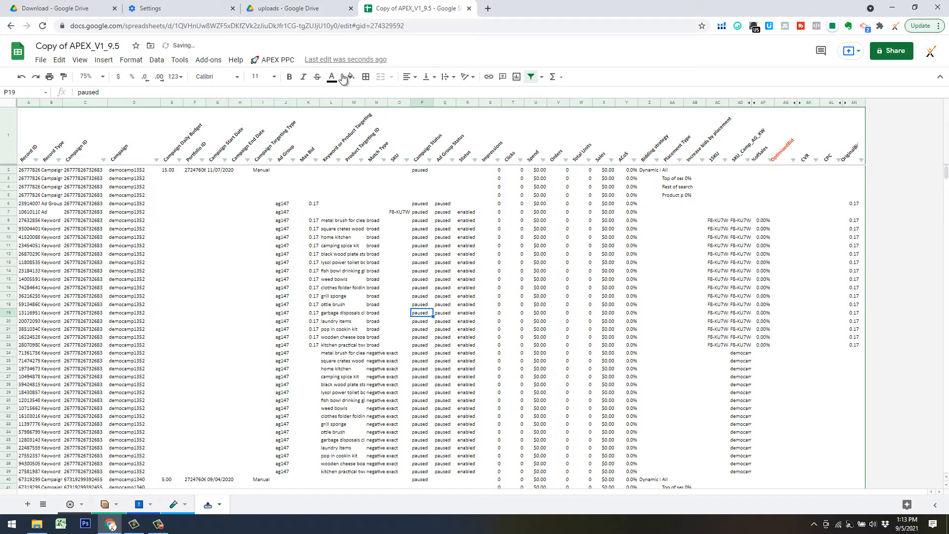
# Look over the available Optimize Bids methods and the override bid settings on the Bid Overrides sheet
pyautogui.click(272, 60)
pyautogui.moveTo(341, 165)
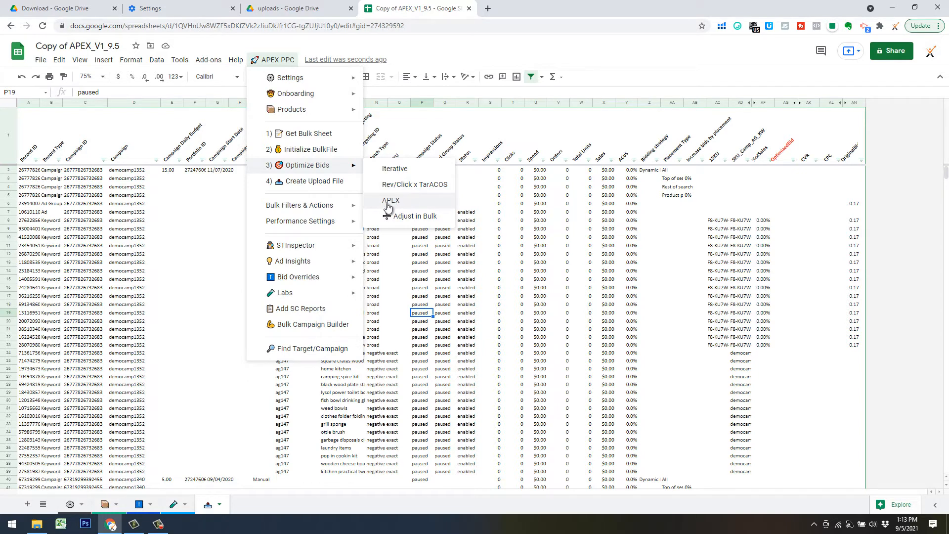
pyautogui.click(139, 504)
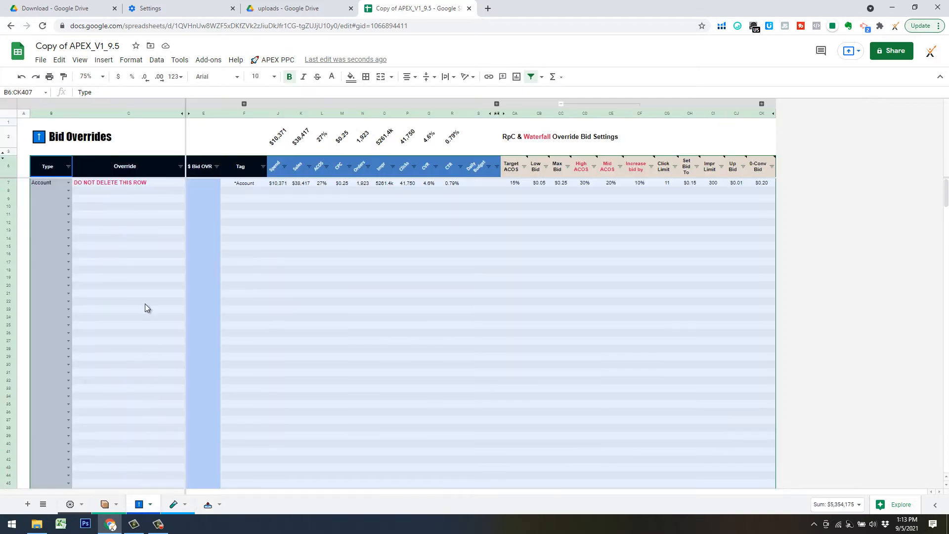
pyautogui.click(166, 214)
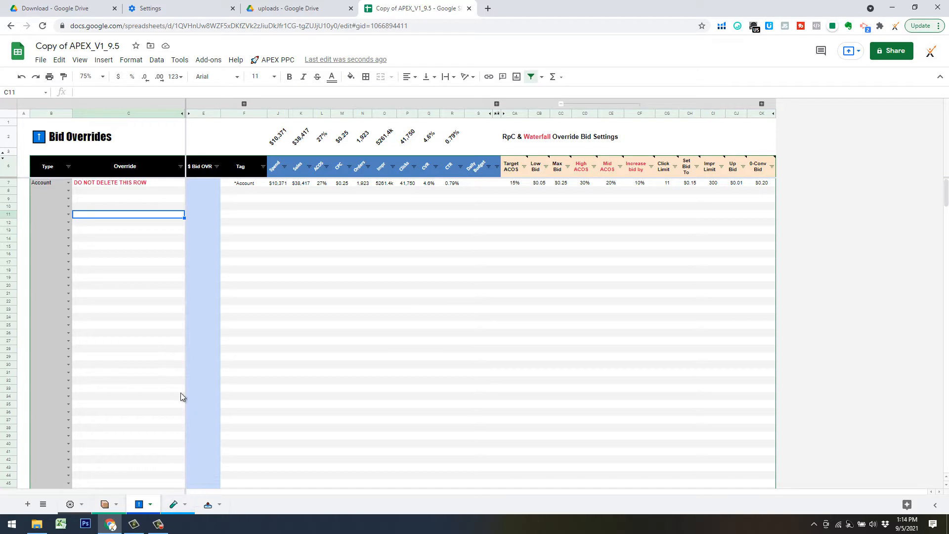
# Return to the bulk sheet and review the APEX PPC options for optimizing bids and creating the upload file
pyautogui.click(206, 505)
pyautogui.click(275, 59)
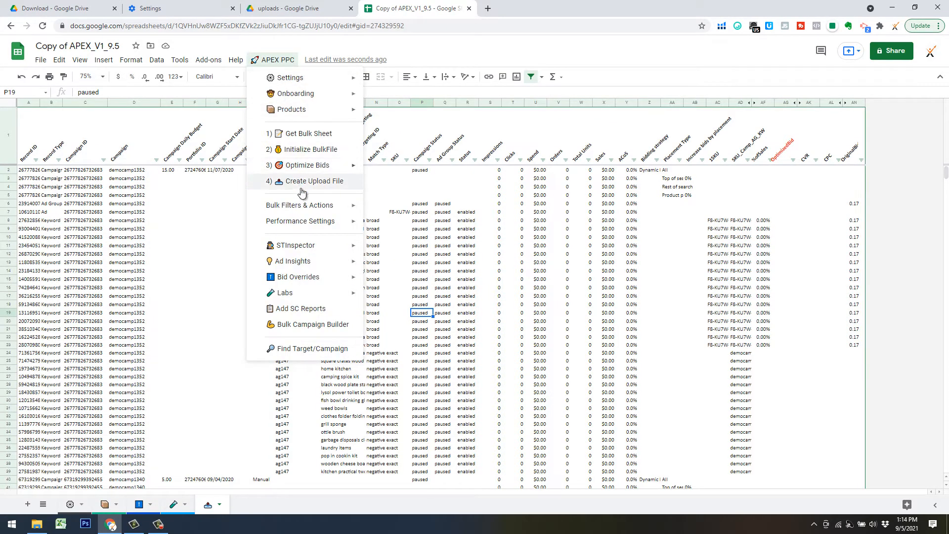
pyautogui.moveTo(306, 166)
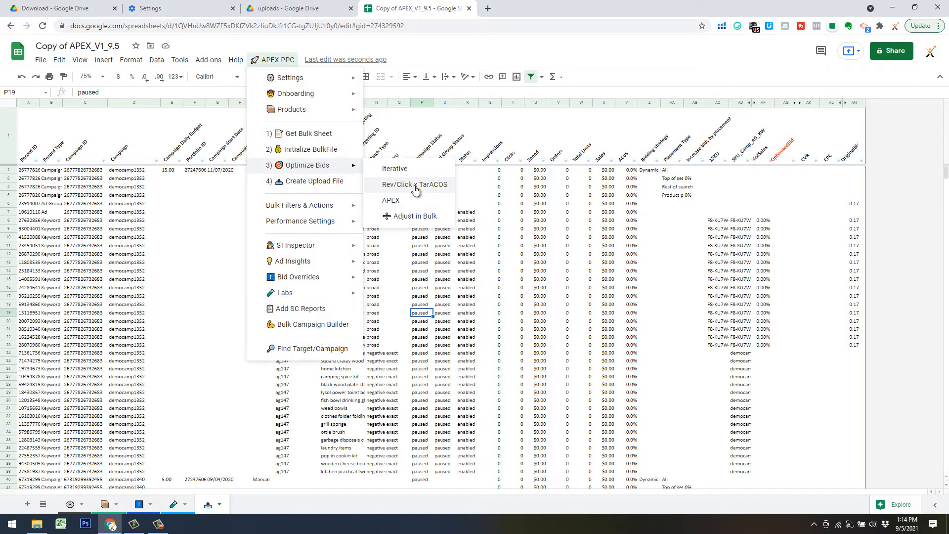
pyautogui.click(425, 200)
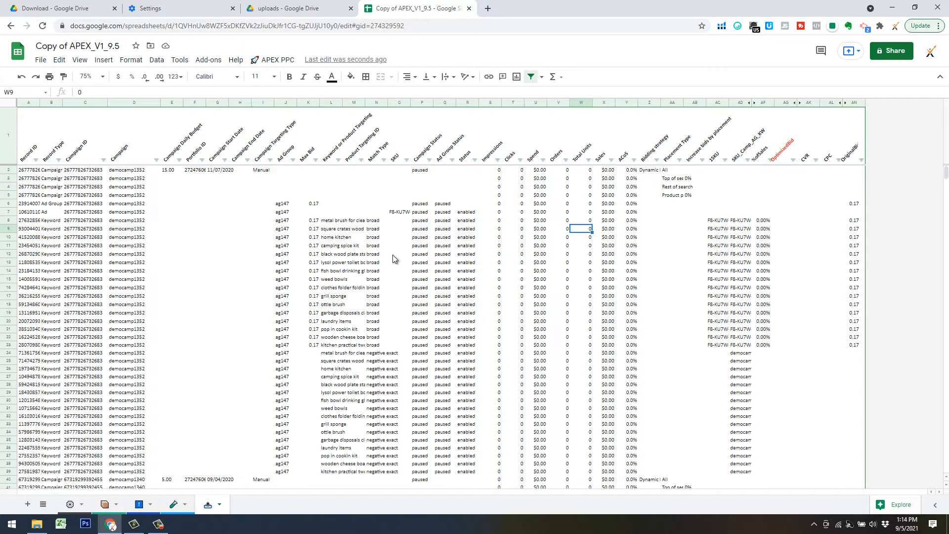
pyautogui.click(259, 60)
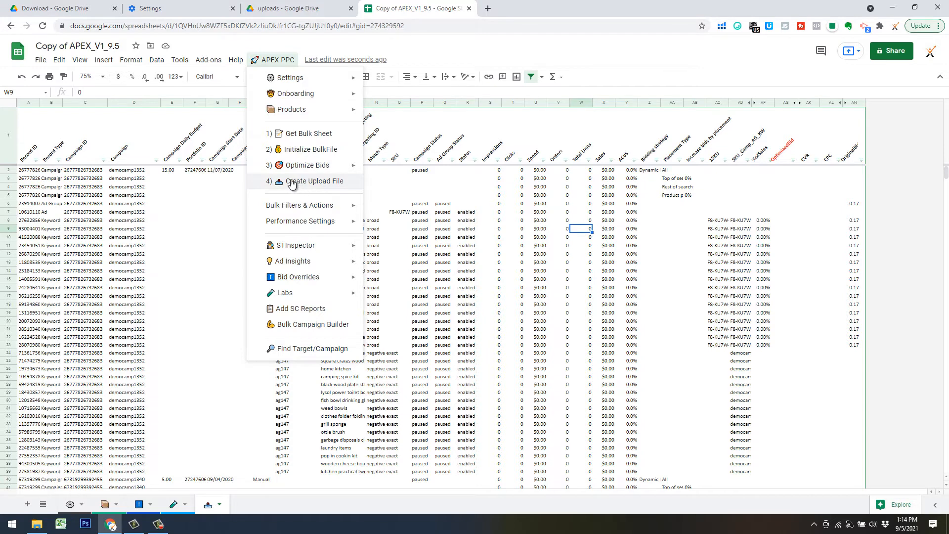
pyautogui.click(416, 212)
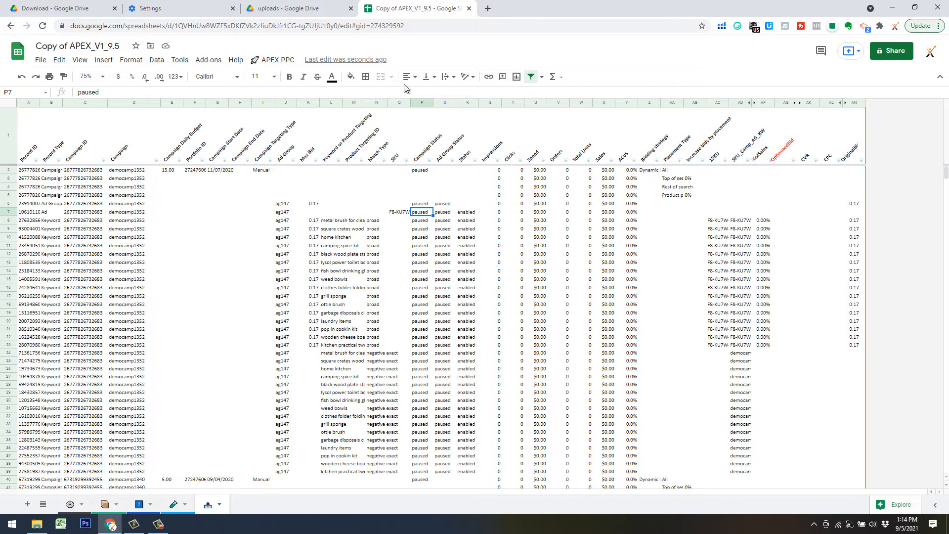
# Check the uploads folder in Google Drive and return to the APEX_V1_9.5 bulk sheet
pyautogui.click(288, 8)
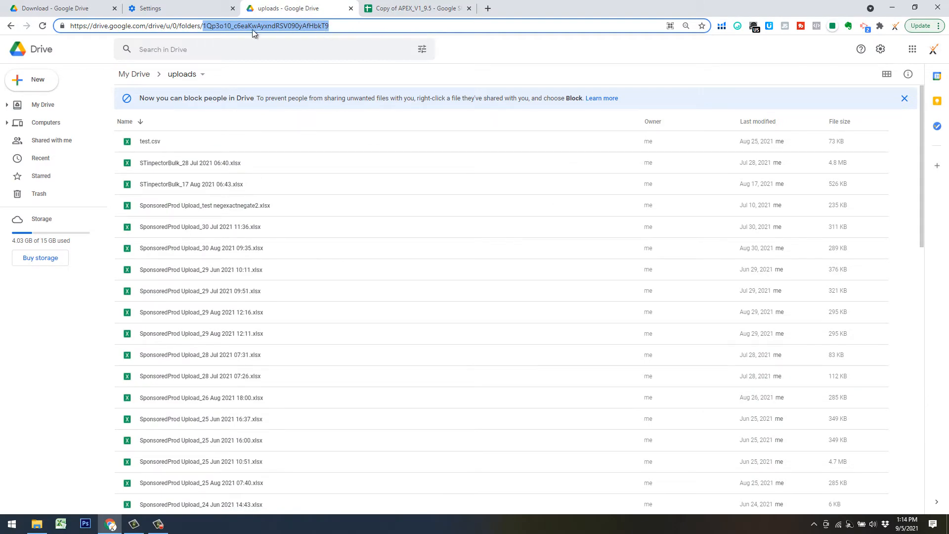
pyautogui.click(376, 12)
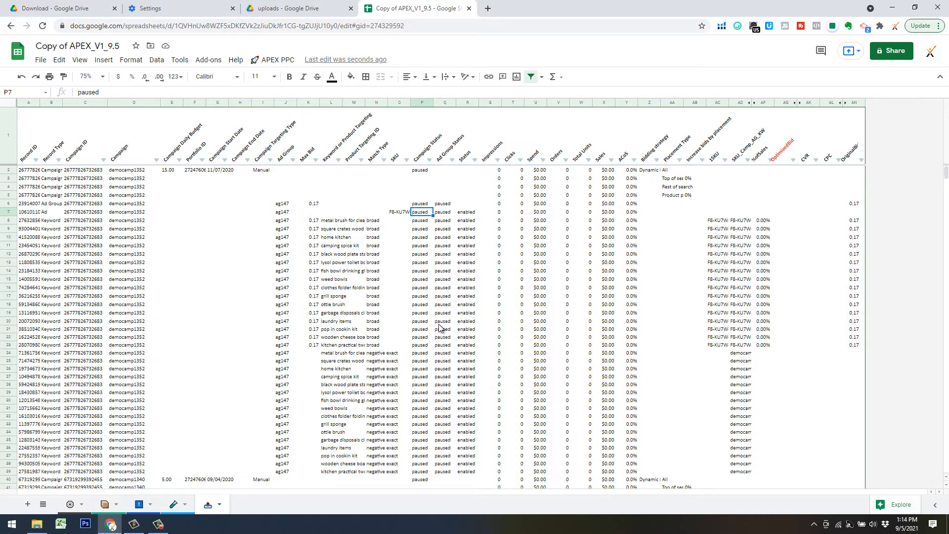
pyautogui.click(428, 305)
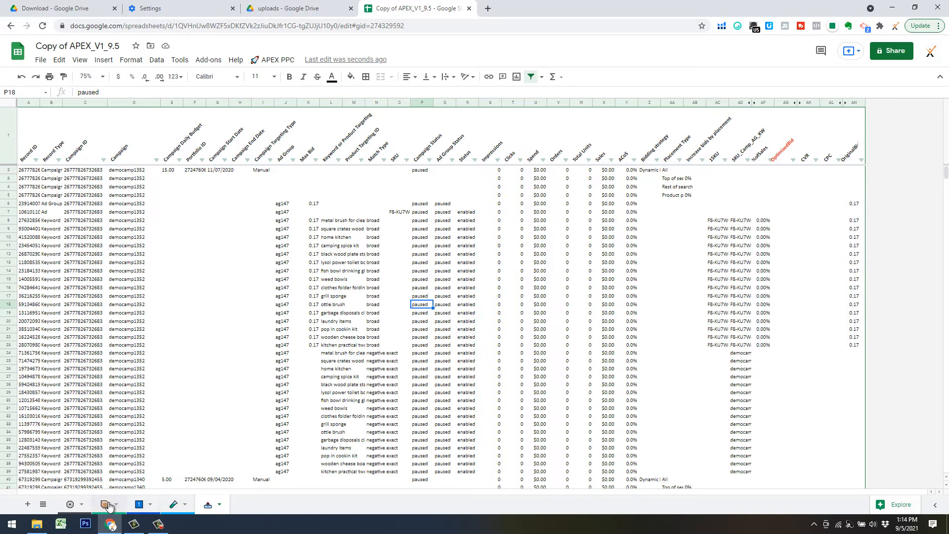
# Open the Products sheet and examine the RpC & APEX bid automation settings of the first product
pyautogui.click(108, 505)
pyautogui.click(452, 221)
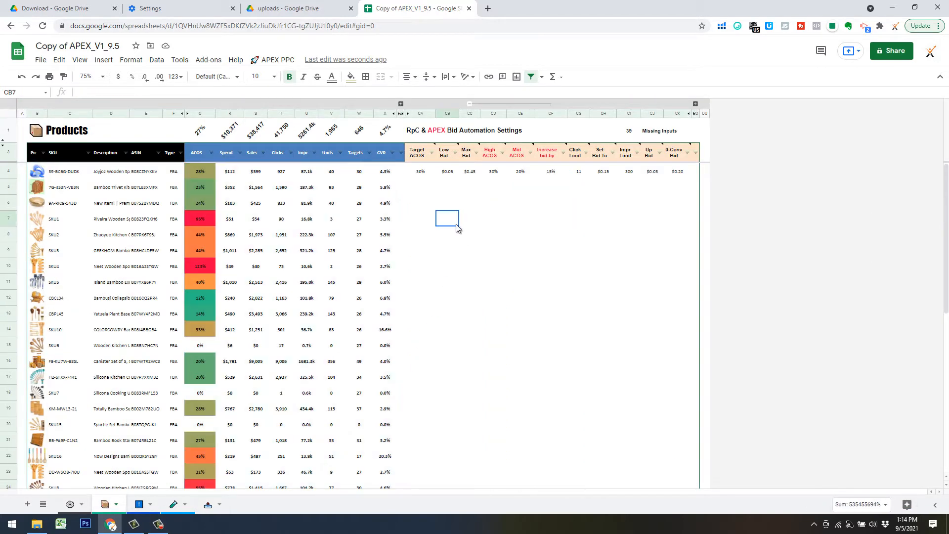
pyautogui.click(426, 174)
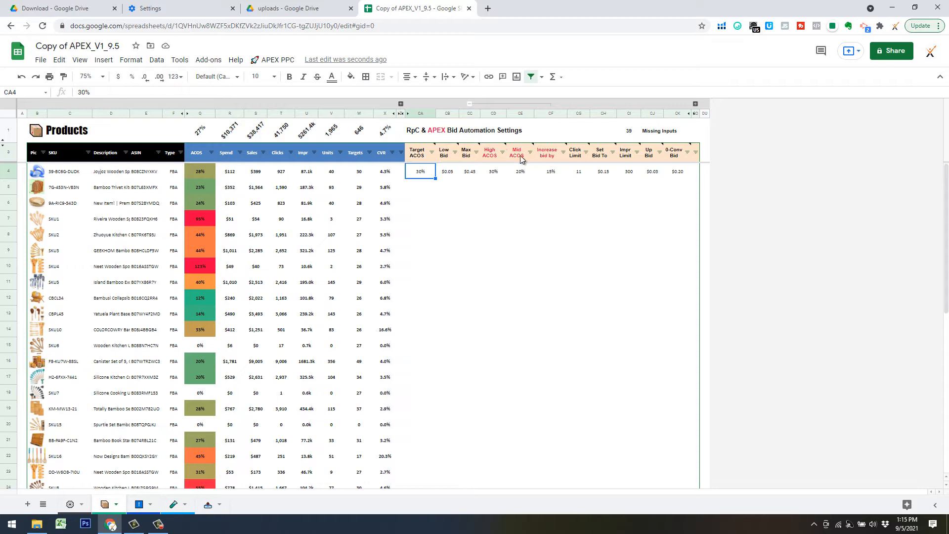
pyautogui.click(470, 214)
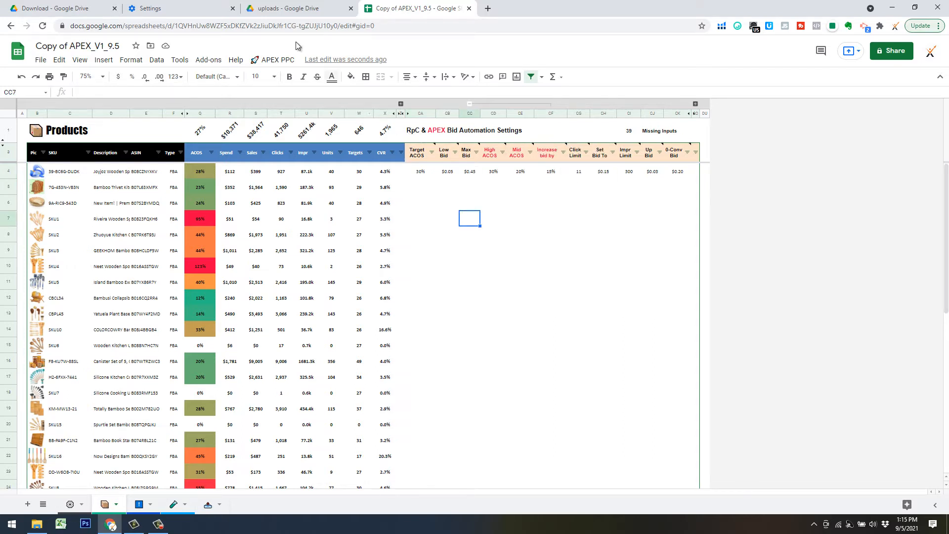
pyautogui.click(274, 60)
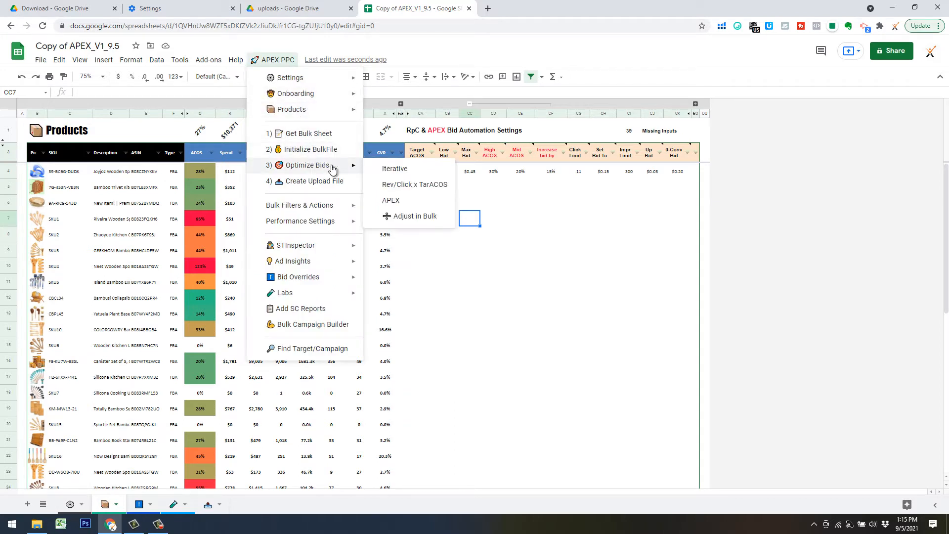
pyautogui.click(509, 216)
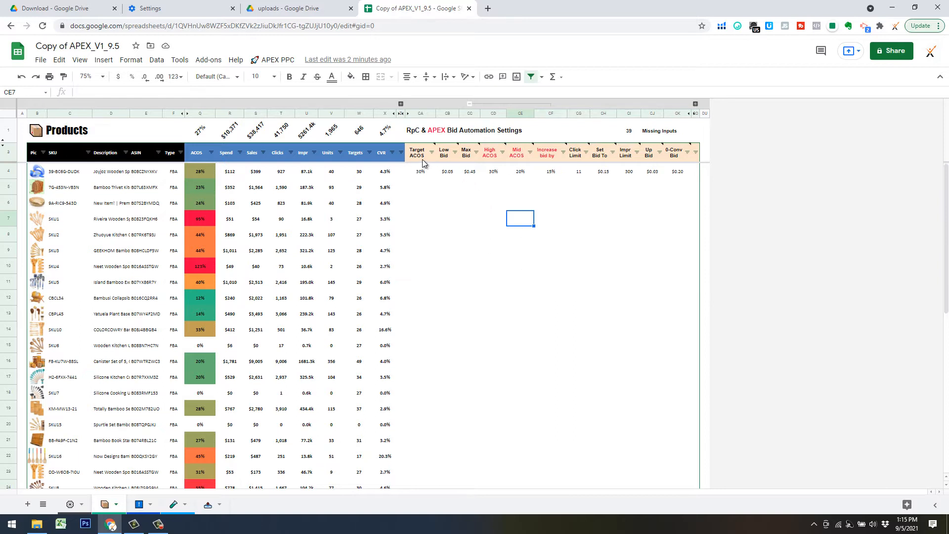
pyautogui.moveTo(423, 158)
pyautogui.click(430, 196)
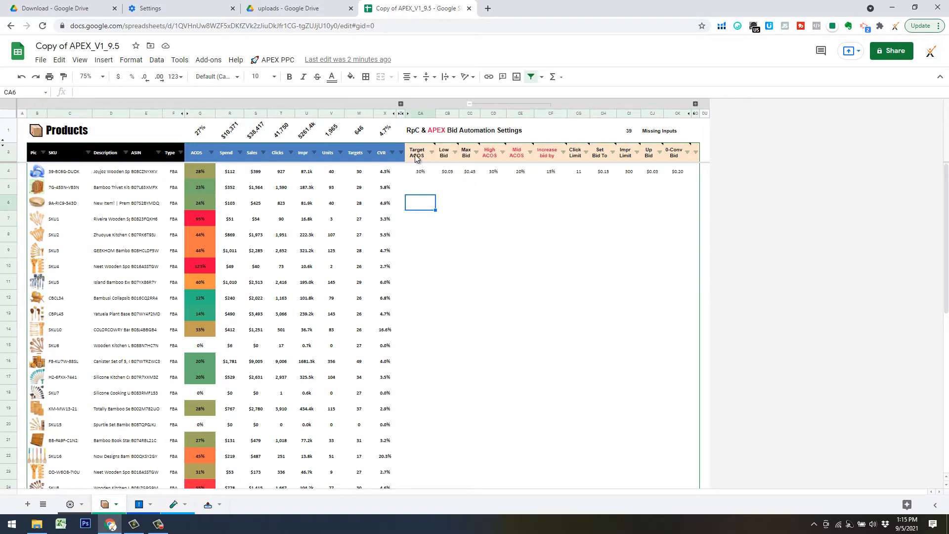
pyautogui.click(604, 285)
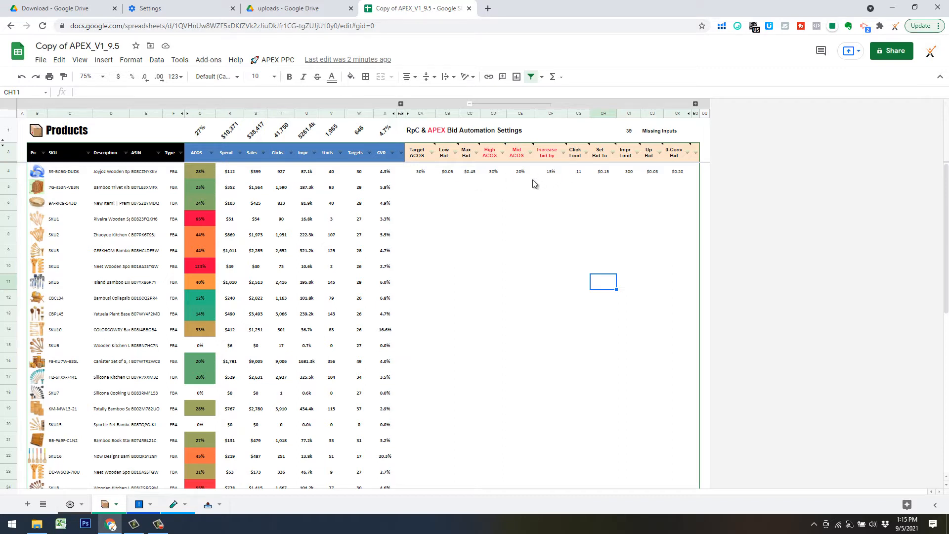
# Fill the first product's bid automation settings in CA4:CK4 down through row 43 for all products
pyautogui.click(432, 171)
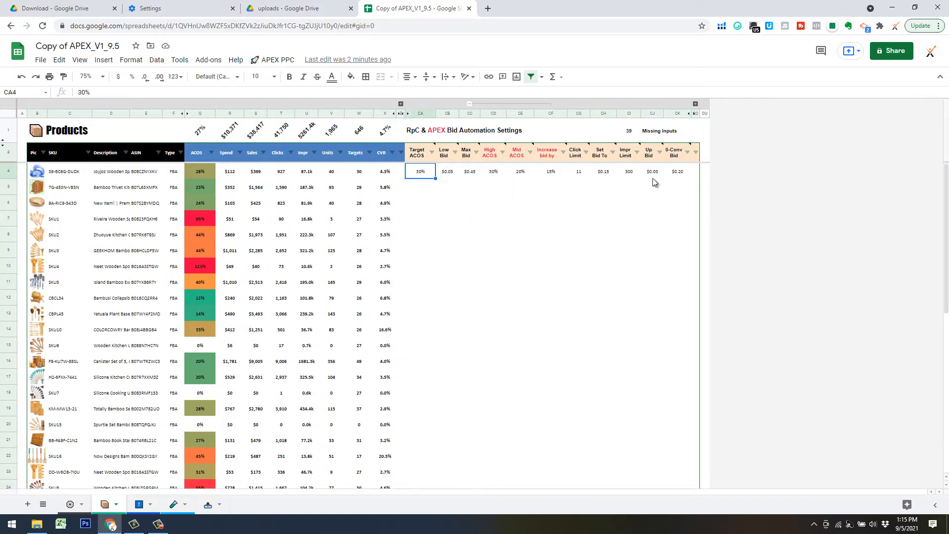
pyautogui.keyDown('shift'); pyautogui.click(679, 172); pyautogui.keyUp('shift')
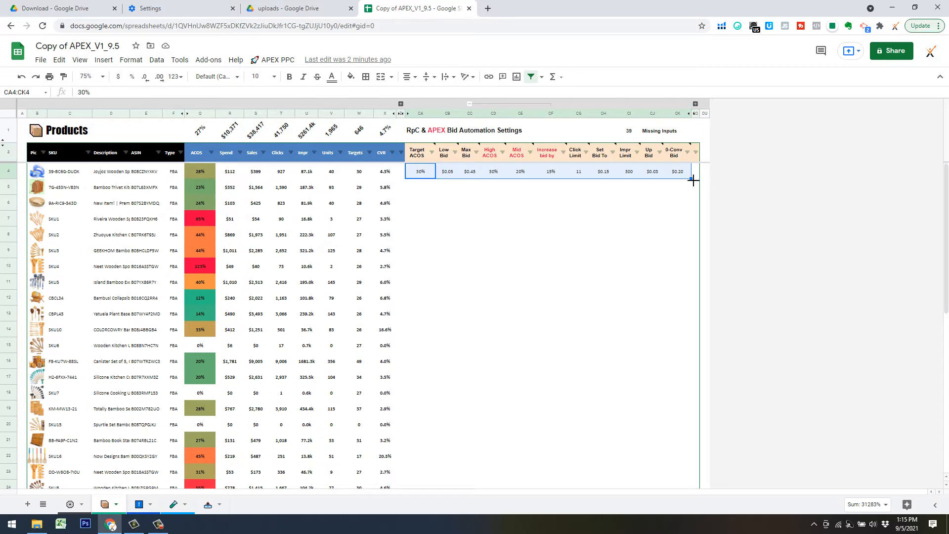
pyautogui.moveTo(690, 183); pyautogui.dragTo(676, 218)
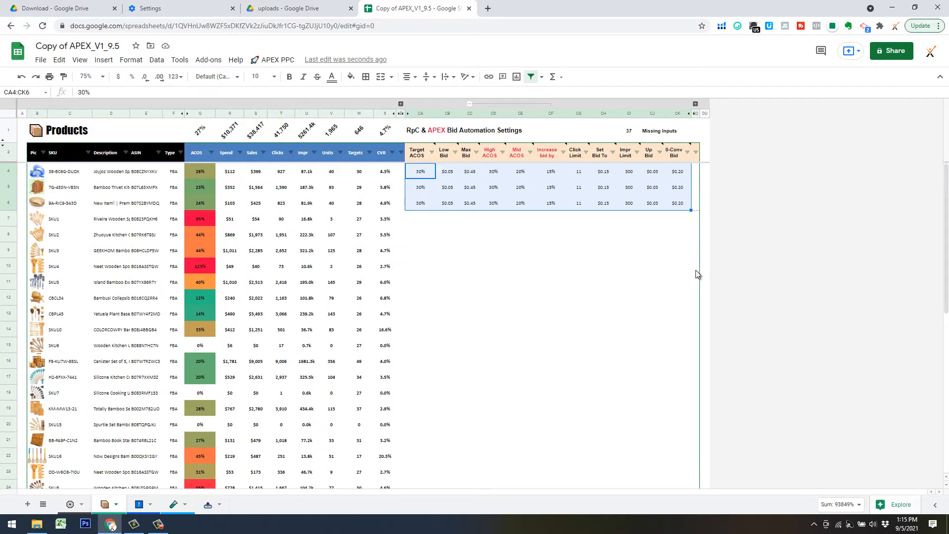
pyautogui.moveTo(690, 210); pyautogui.dragTo(693, 441)
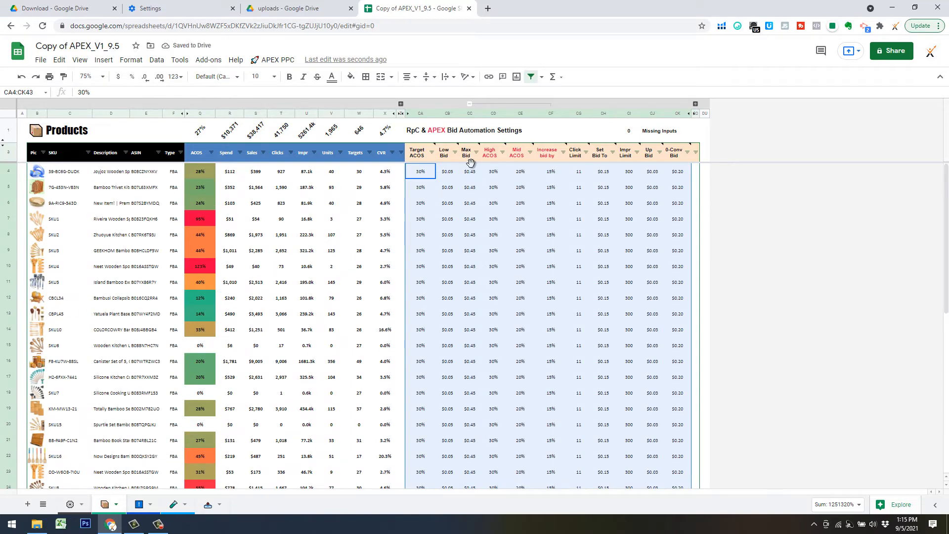
# Examine the Max Bid column and the first product's Max Bid value on the Products sheet
pyautogui.click(466, 114)
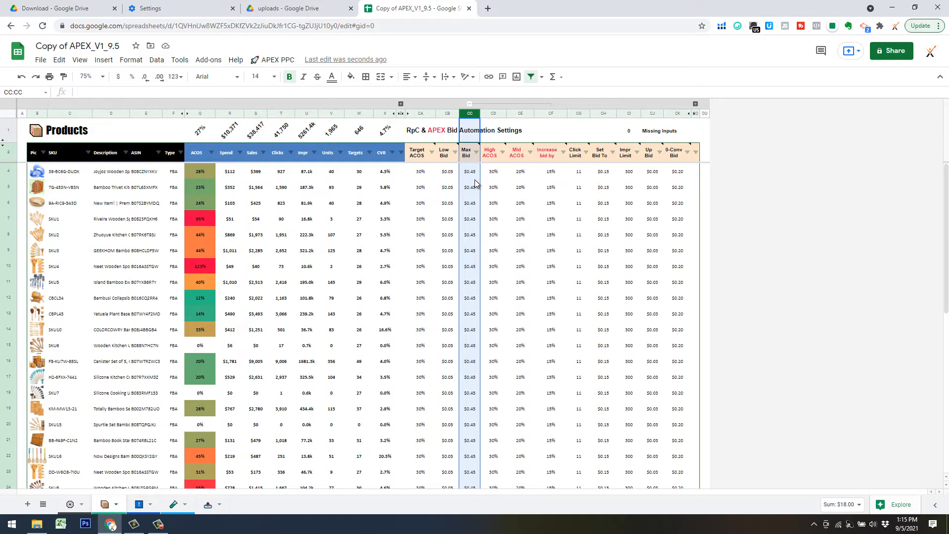
pyautogui.click(499, 206)
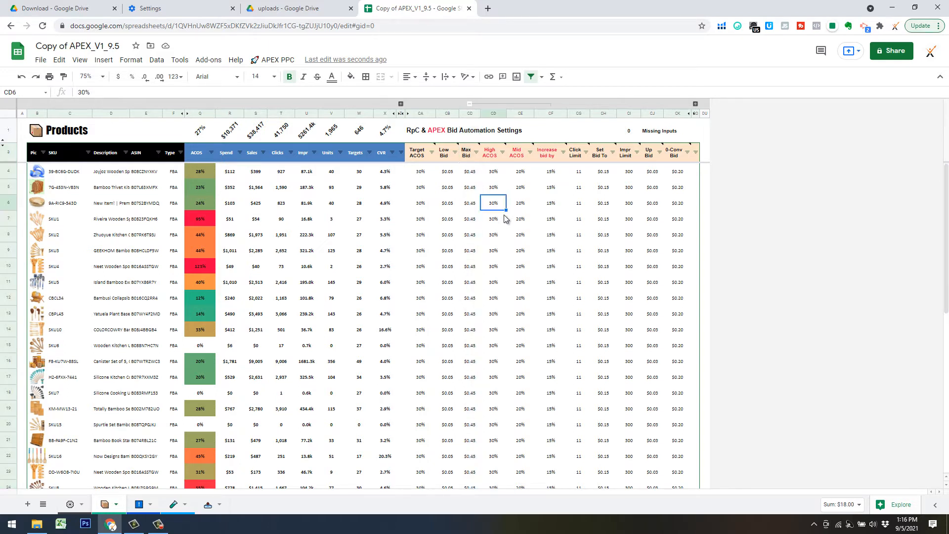
pyautogui.click(468, 174)
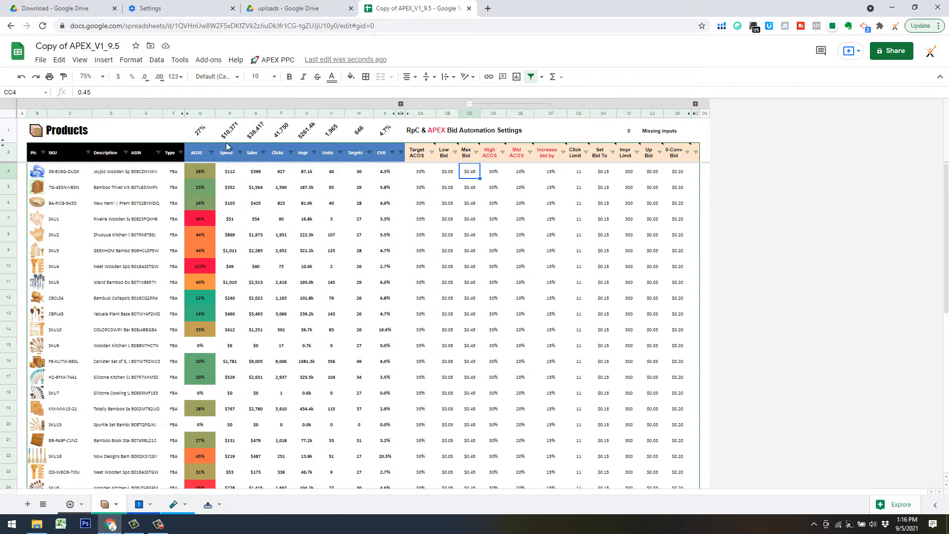
# Run Calculate Profits for the products and inspect the Landed Cost and Amazon Fees formulas
pyautogui.click(273, 60)
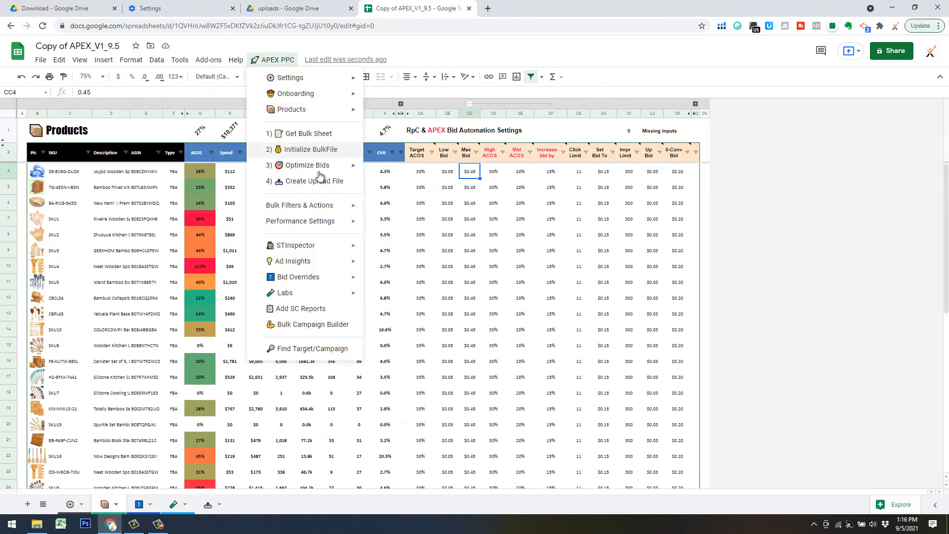
pyautogui.moveTo(307, 85)
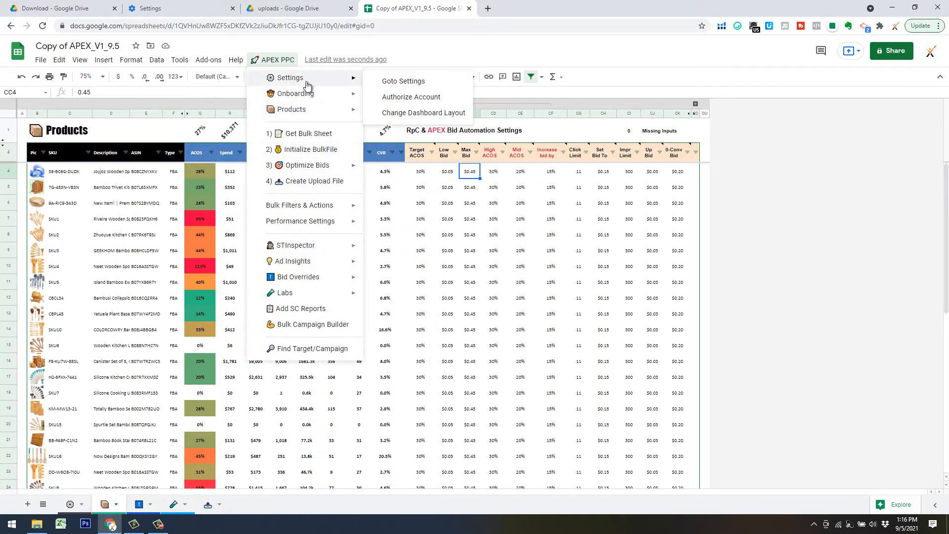
pyautogui.moveTo(312, 112)
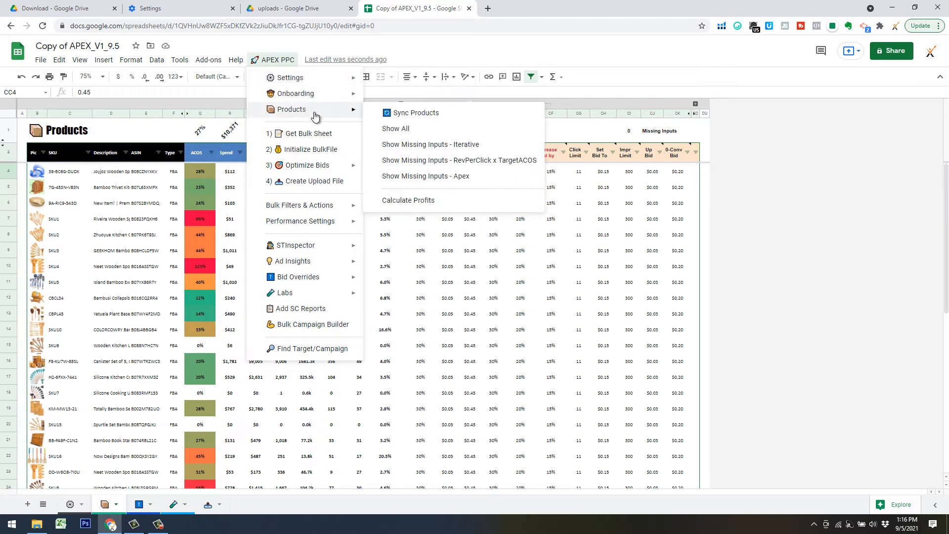
pyautogui.click(405, 199)
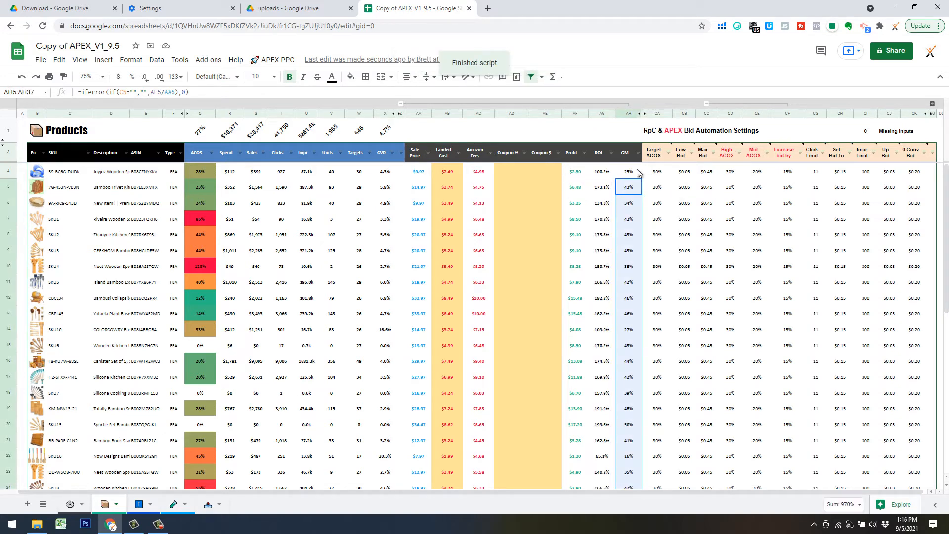
pyautogui.click(446, 173)
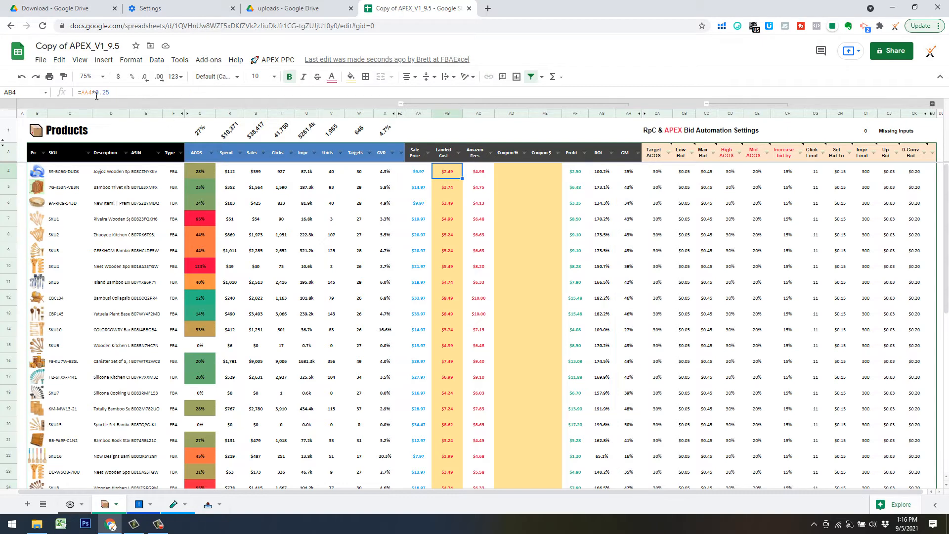
pyautogui.click(466, 202)
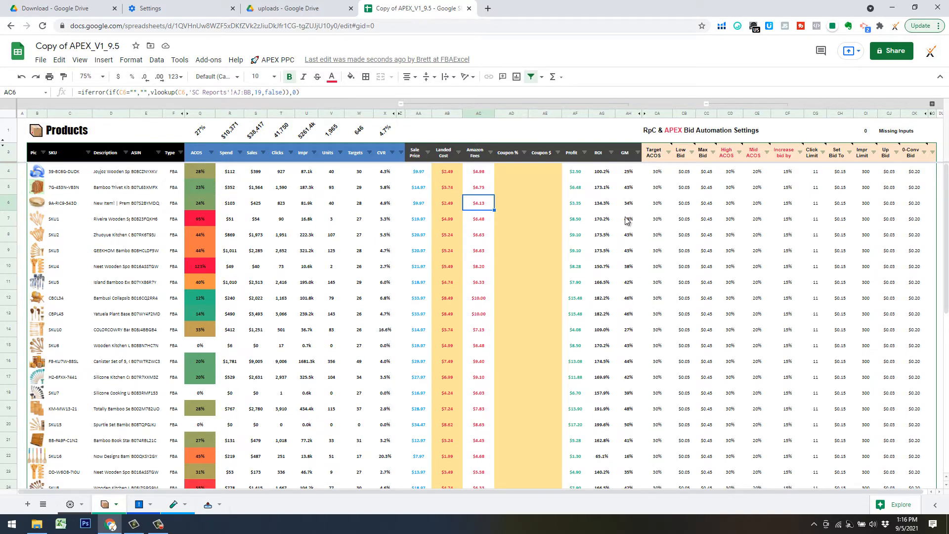
# Check the first product's GM formula and collapse the profit column group on the Products sheet
pyautogui.click(628, 172)
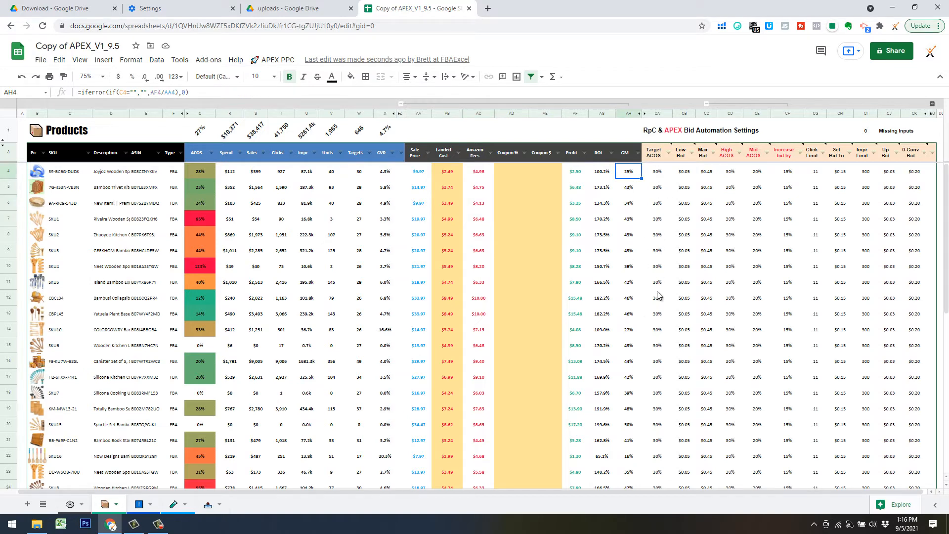
pyautogui.click(401, 104)
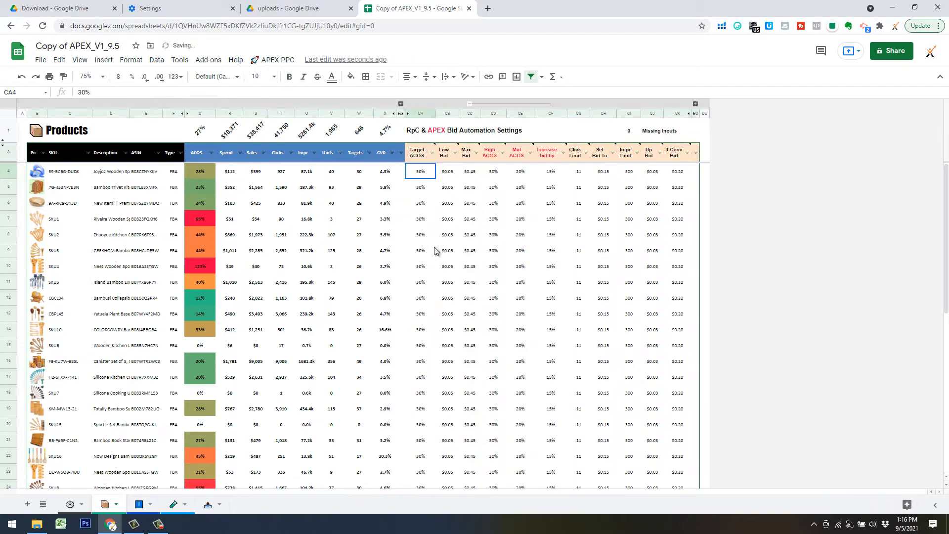
# Examine the Target ACOS, Low Bid, Max Bid and Mid ACOS settings across the product rows
pyautogui.click(448, 172)
pyautogui.click(423, 169)
pyautogui.click(472, 177)
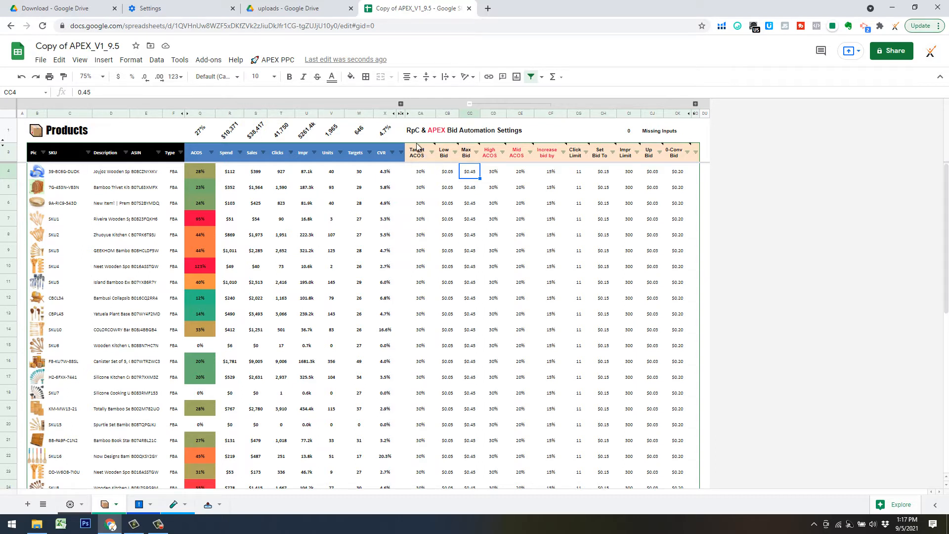
pyautogui.moveTo(422, 154)
pyautogui.click(421, 237)
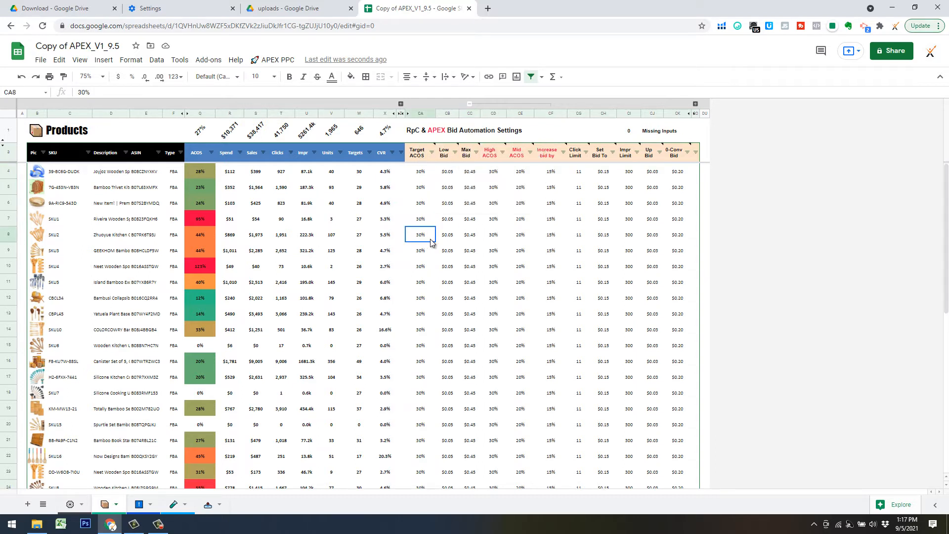
pyautogui.click(520, 299)
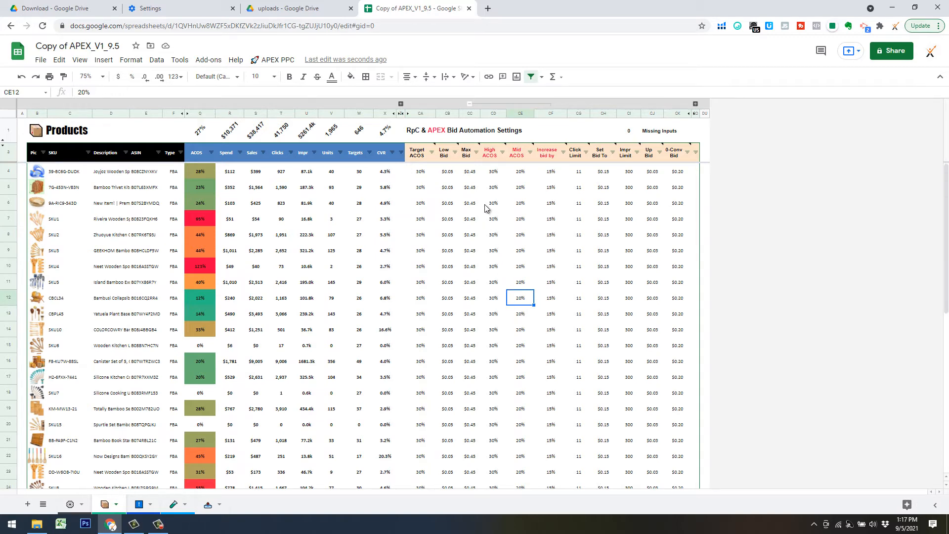
pyautogui.scroll(-5, 486, 277)
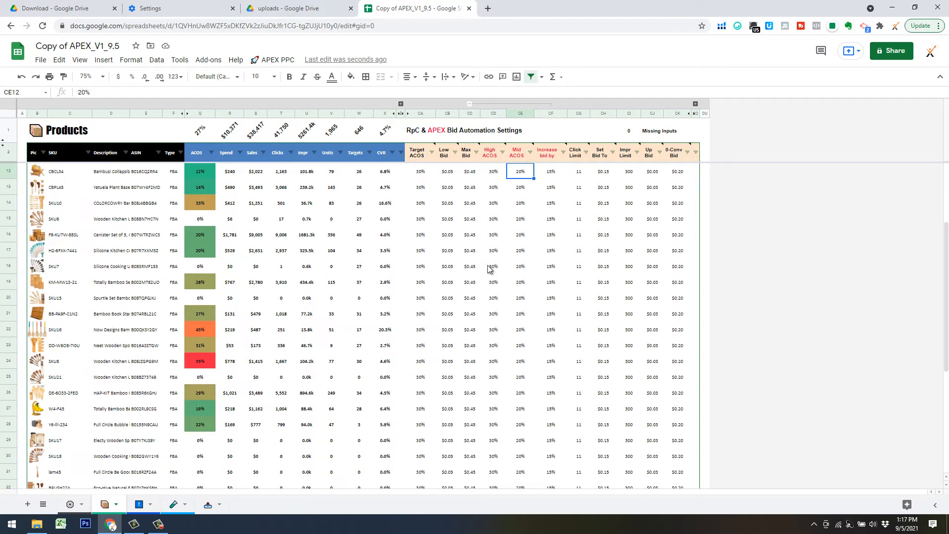
pyautogui.scroll(5, 488, 280)
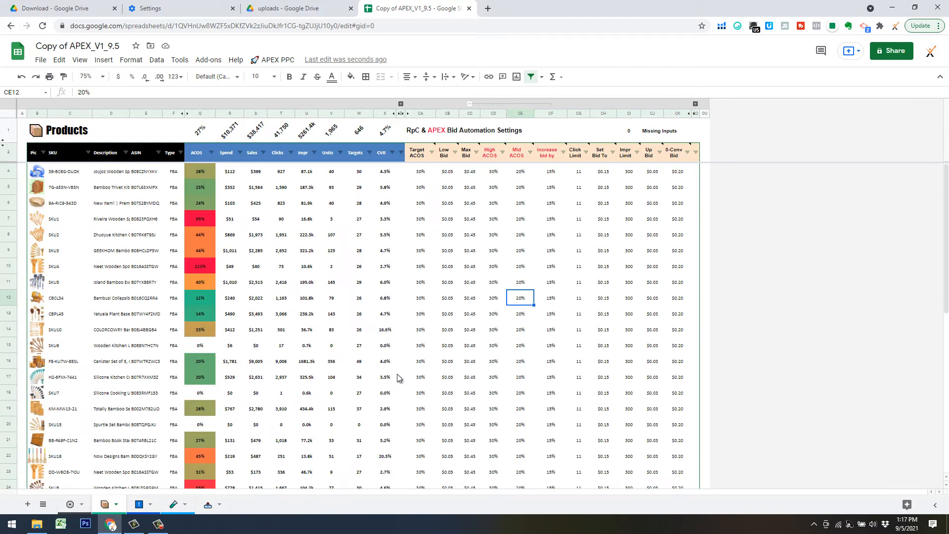
# Set the Products Dashboard Layout to Iterate on the Settings sheet and apply the dashboard layout change
pyautogui.click(70, 504)
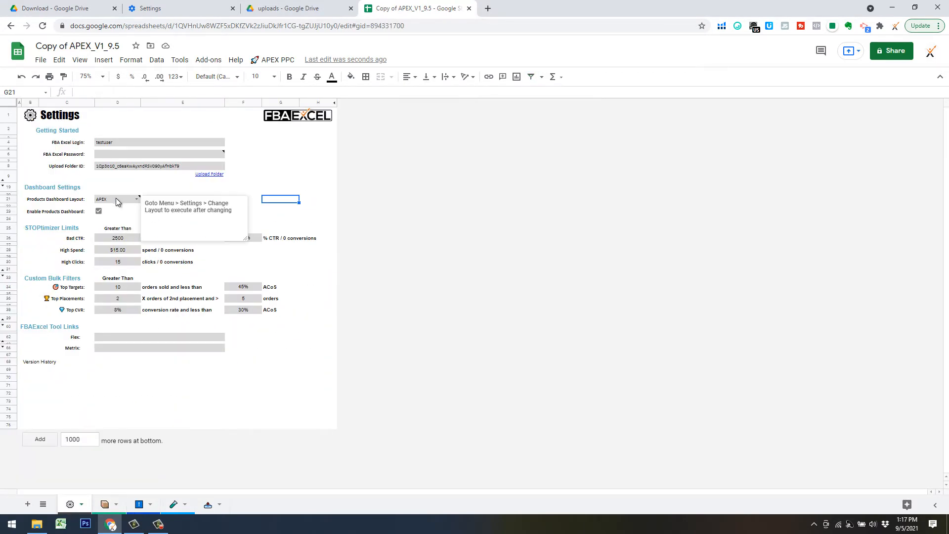
pyautogui.click(132, 201)
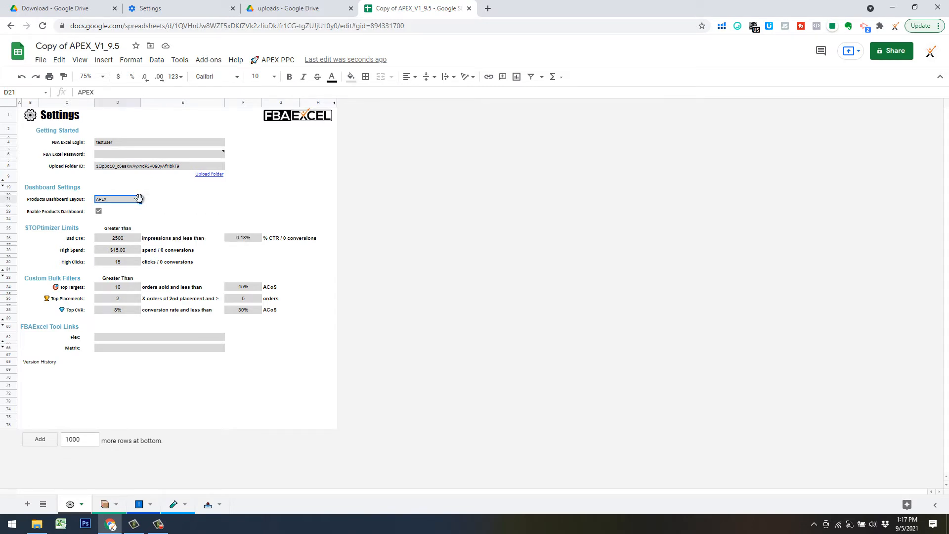
pyautogui.click(137, 199)
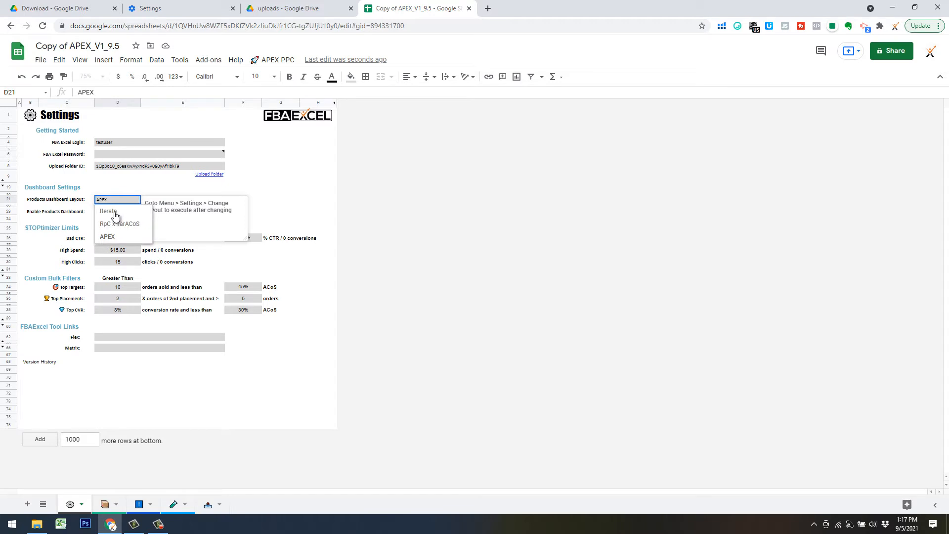
pyautogui.click(144, 210)
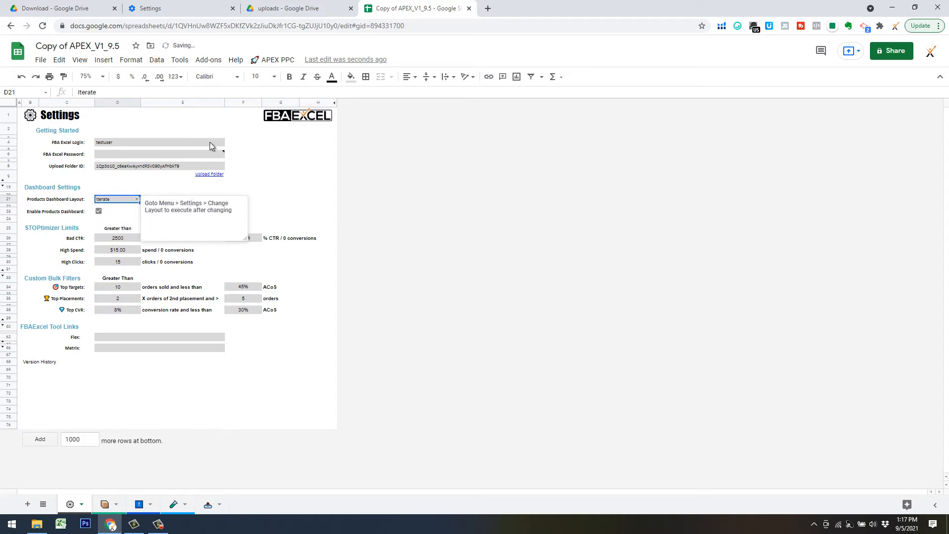
pyautogui.click(273, 61)
pyautogui.moveTo(289, 79)
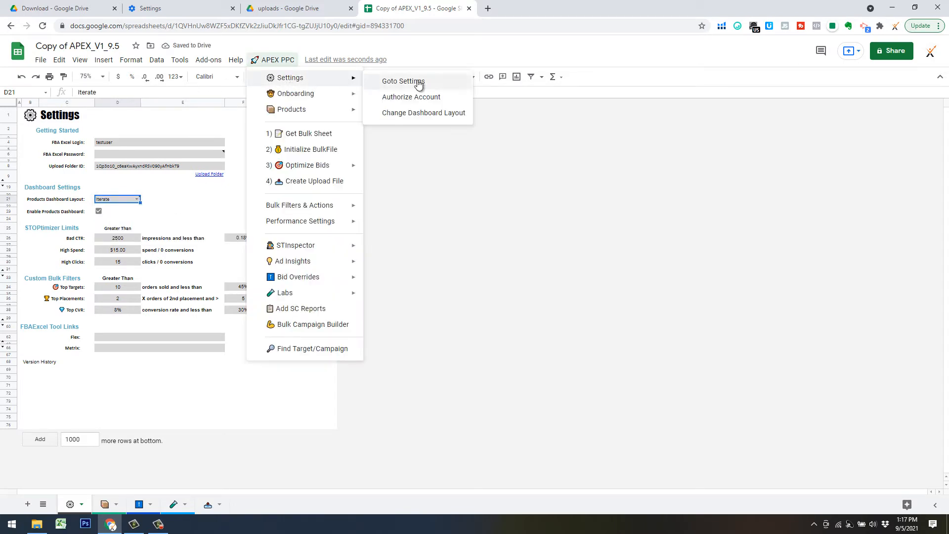
pyautogui.click(415, 110)
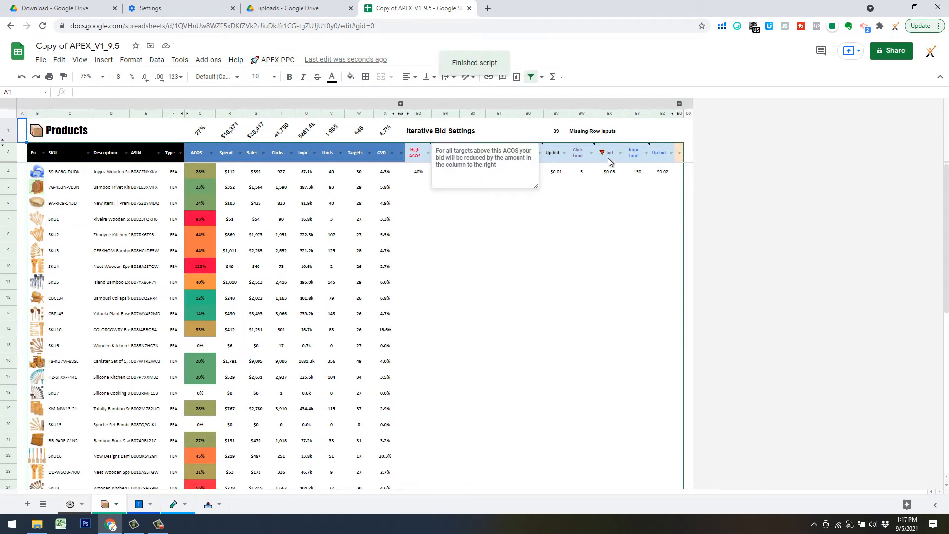
pyautogui.click(652, 203)
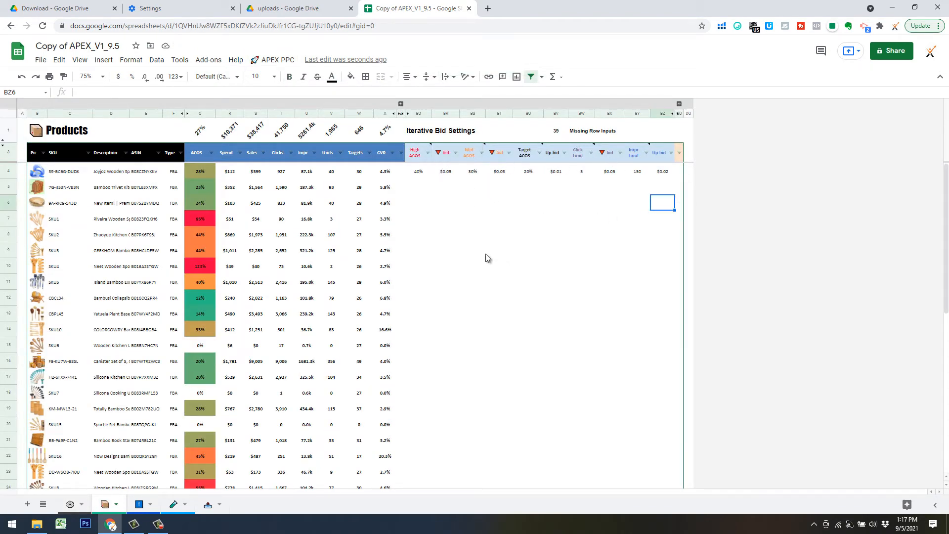
# Set the Products Dashboard Layout back to APEX and apply the dashboard layout change
pyautogui.click(72, 511)
pyautogui.click(138, 202)
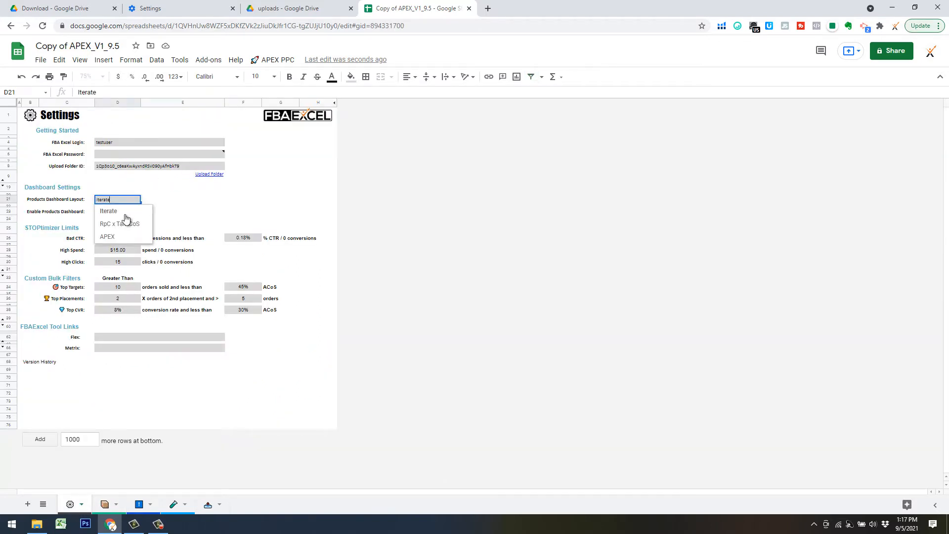
pyautogui.click(122, 235)
pyautogui.click(272, 60)
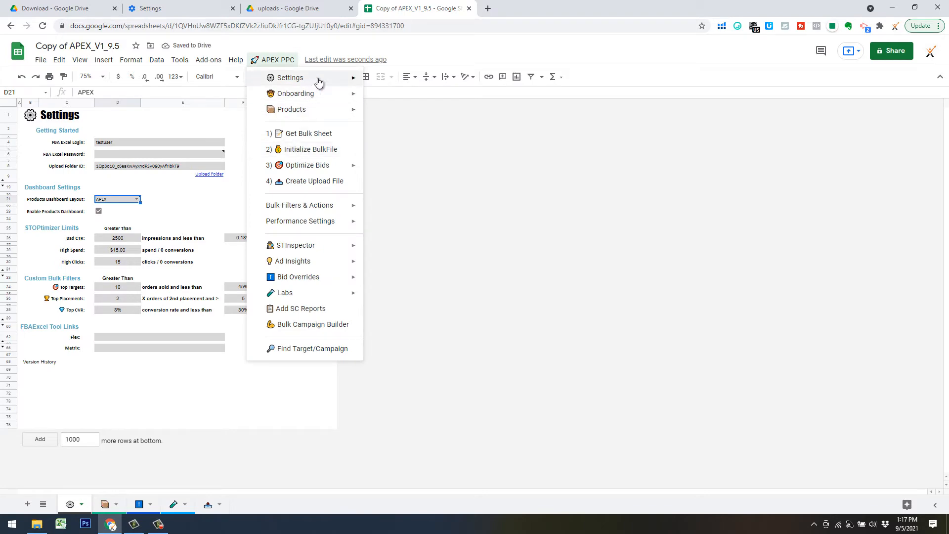
pyautogui.moveTo(313, 79)
pyautogui.click(423, 113)
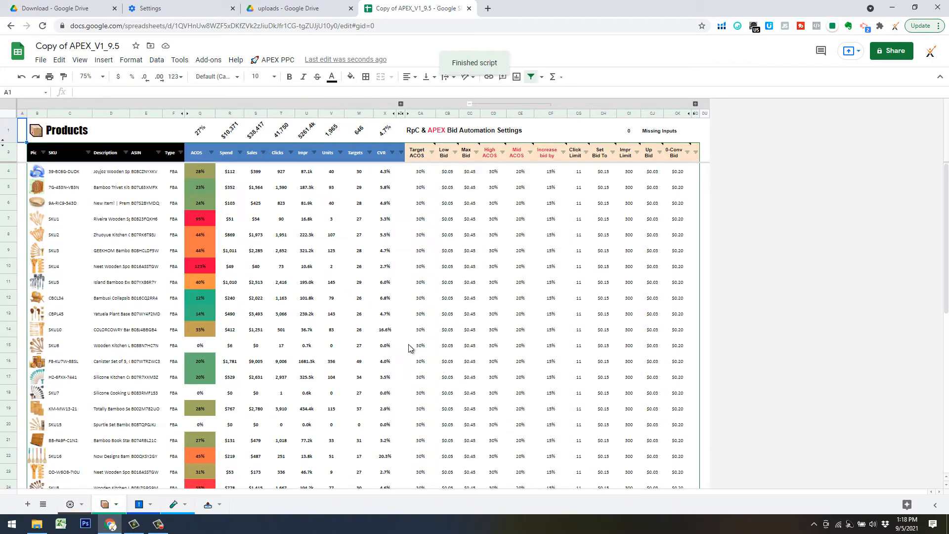
# Review the Bid Overrides sheet and compare it with the Settings and Products sheets
pyautogui.click(139, 504)
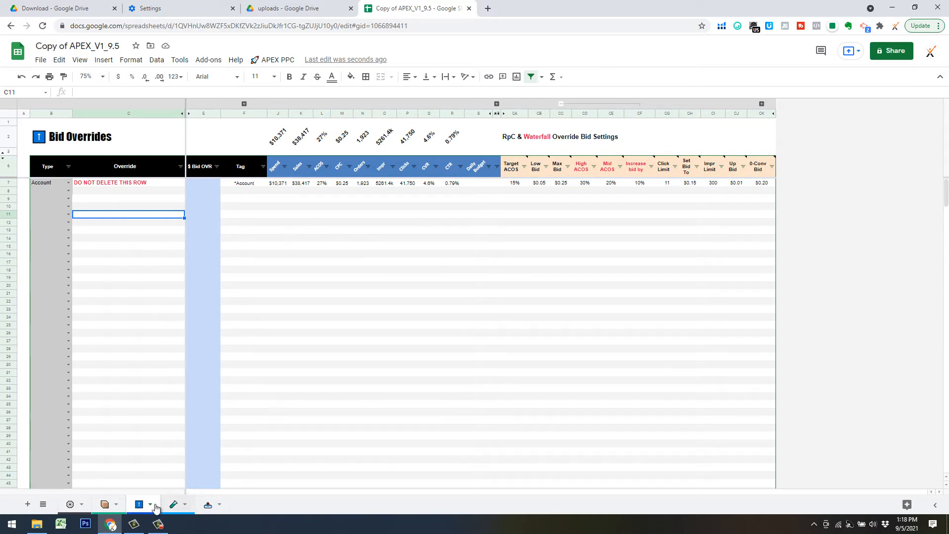
pyautogui.click(70, 504)
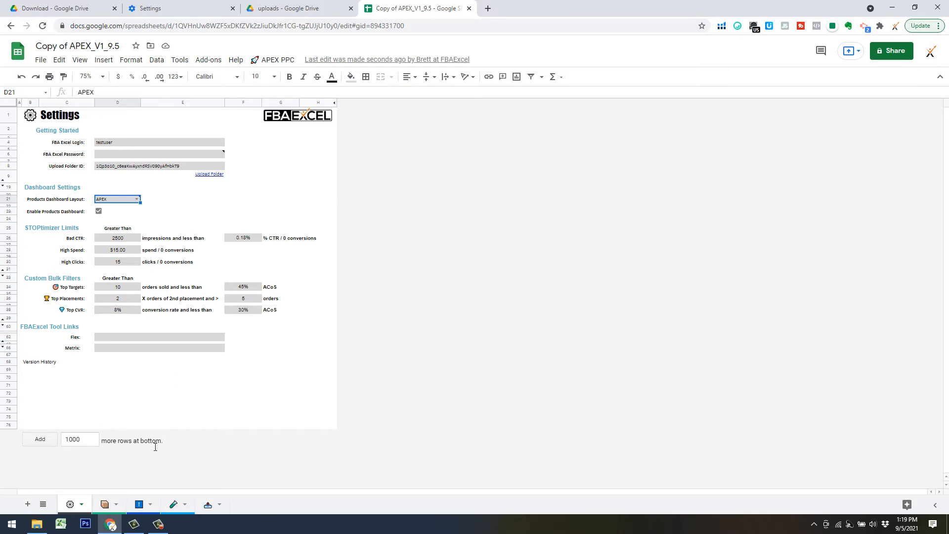
pyautogui.click(138, 505)
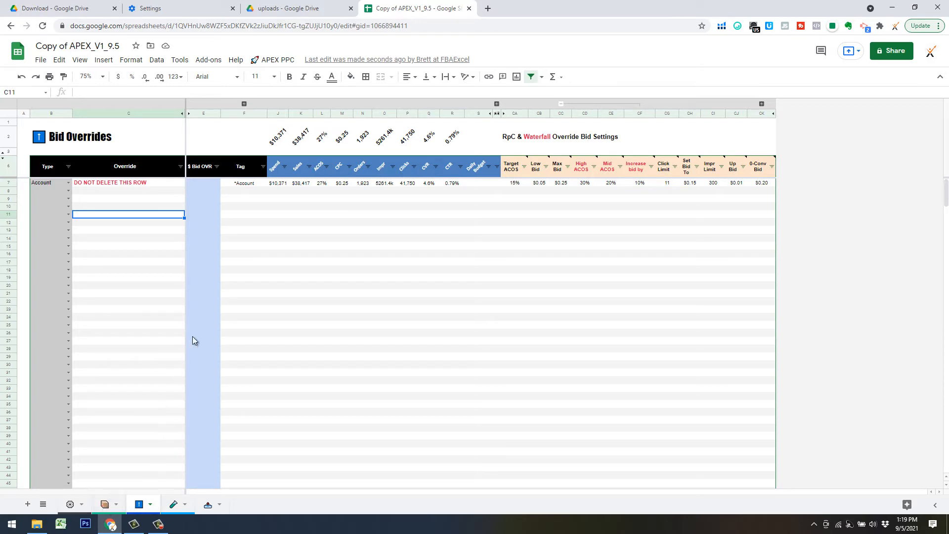
pyautogui.click(105, 505)
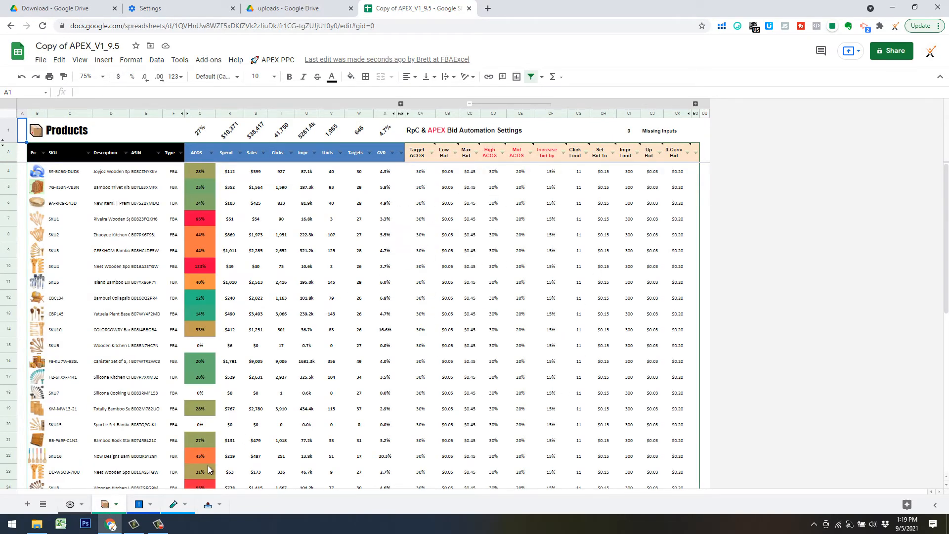
pyautogui.click(138, 506)
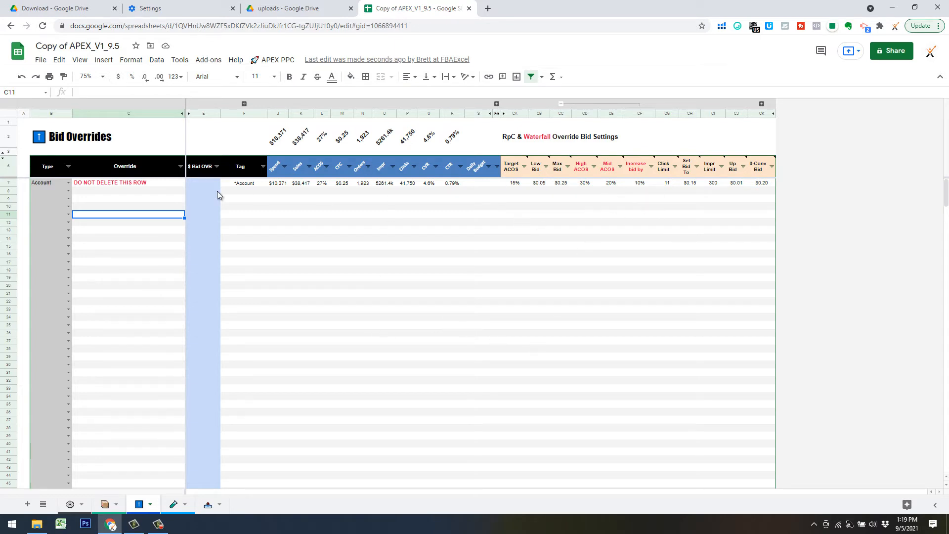
# Apply the Top Targets bulk filter to the bulk sheet
pyautogui.click(288, 60)
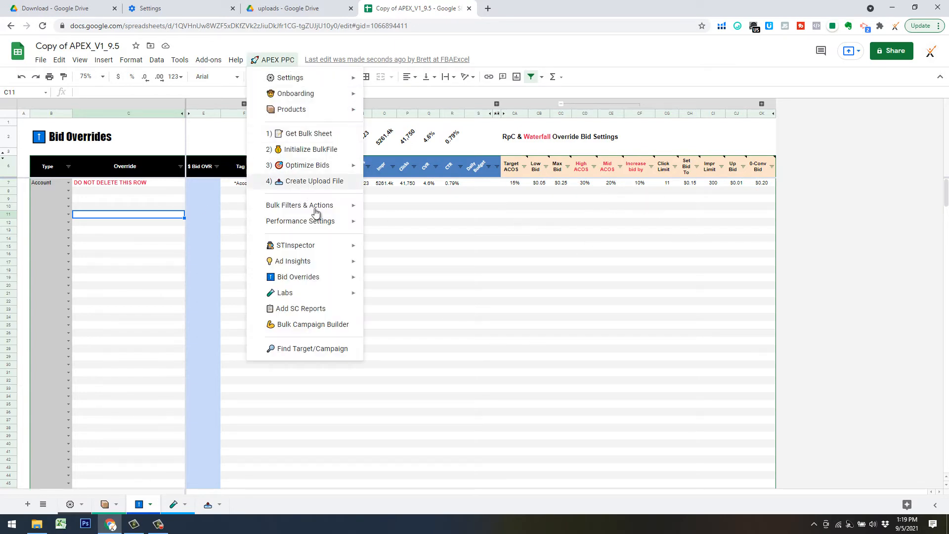
pyautogui.moveTo(363, 210)
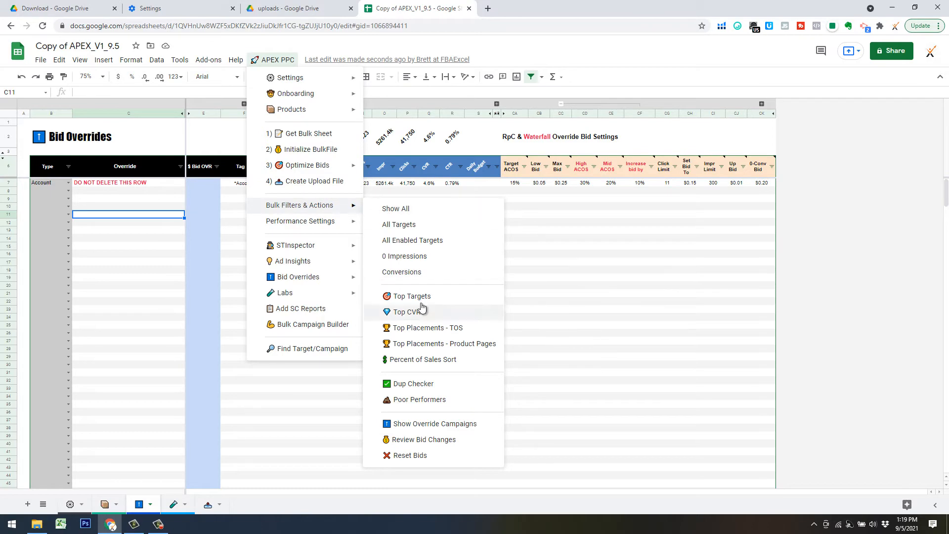
pyautogui.click(471, 302)
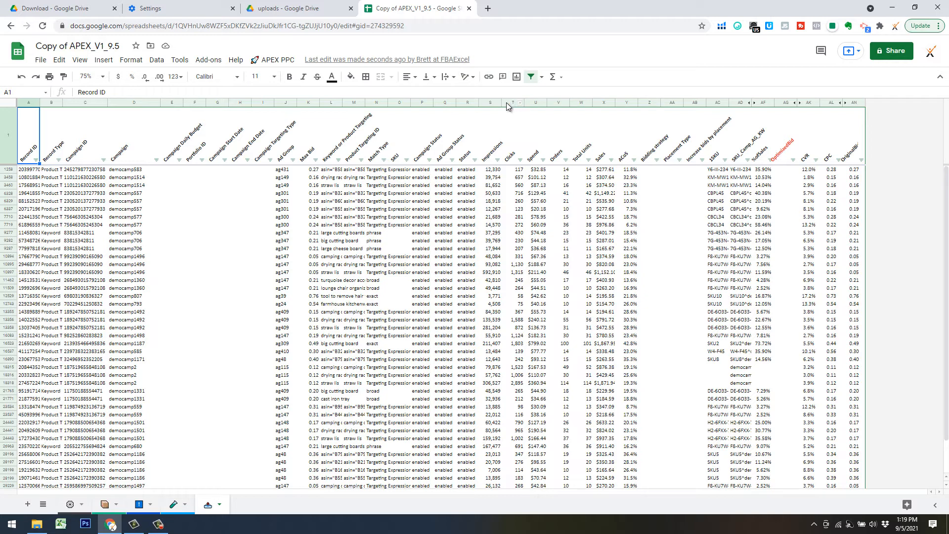
# Examine the performance columns from Impressions through ACoS for the filtered top targets
pyautogui.click(491, 103)
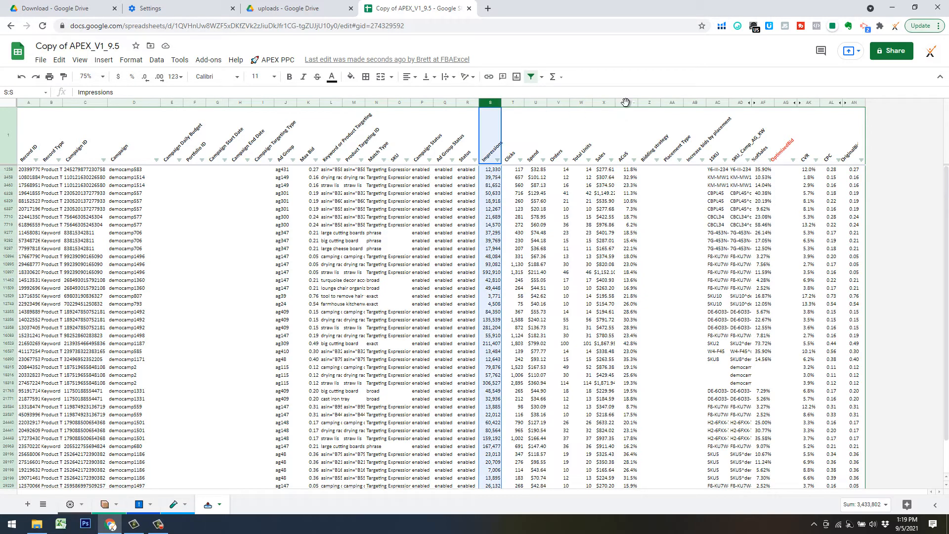
pyautogui.keyDown('shift'); pyautogui.click(625, 102); pyautogui.keyUp('shift')
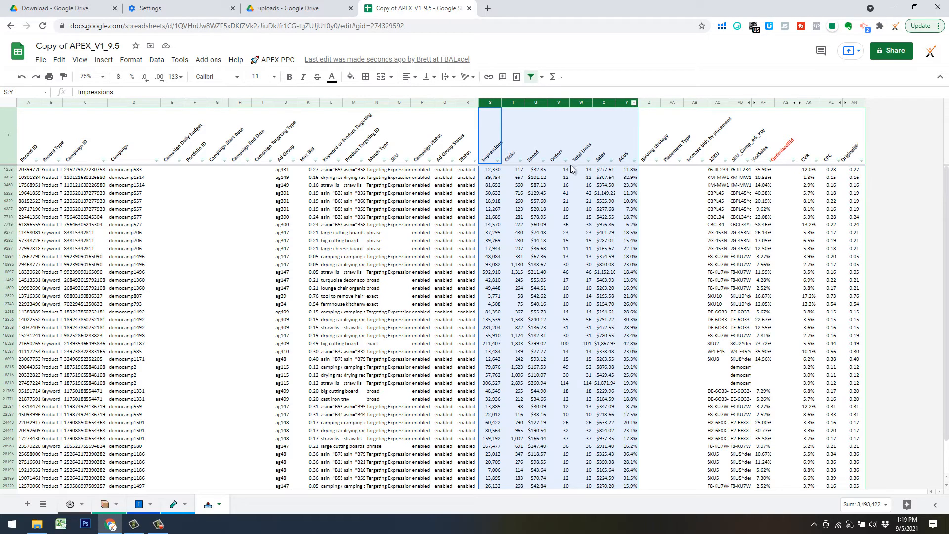
pyautogui.click(652, 258)
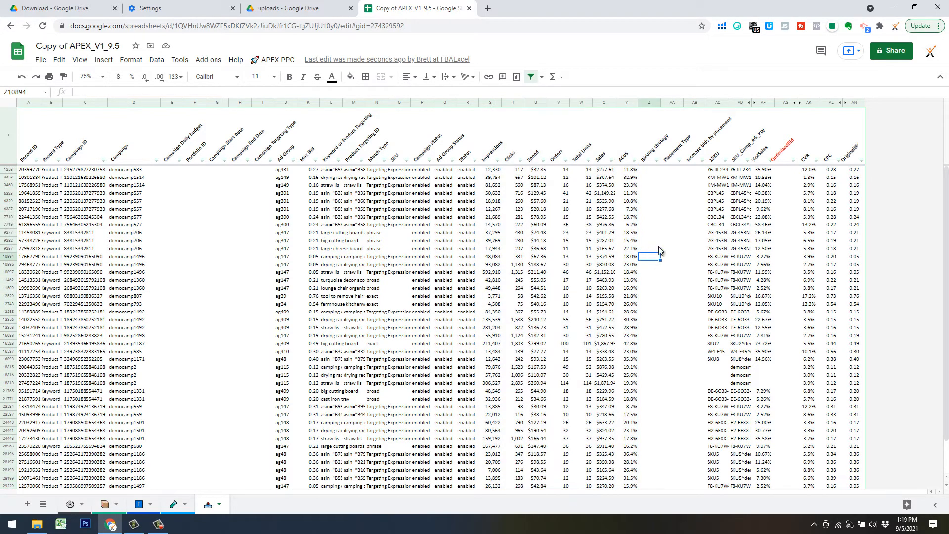
# Inspect the 1SKU filter values and the 1SKU and SKU_Comp_AG_KW entries, including the democamp2 rows without a SKU
pyautogui.click(717, 169)
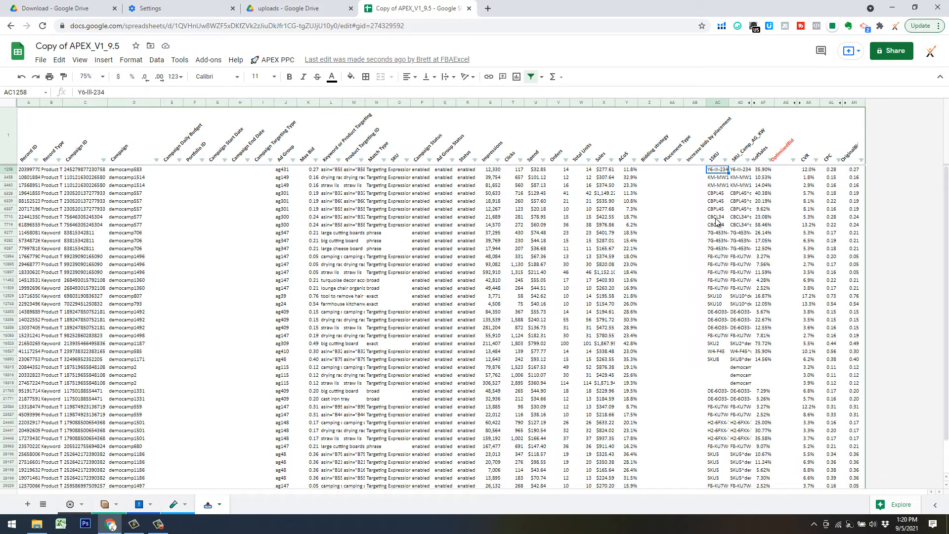
pyautogui.click(724, 160)
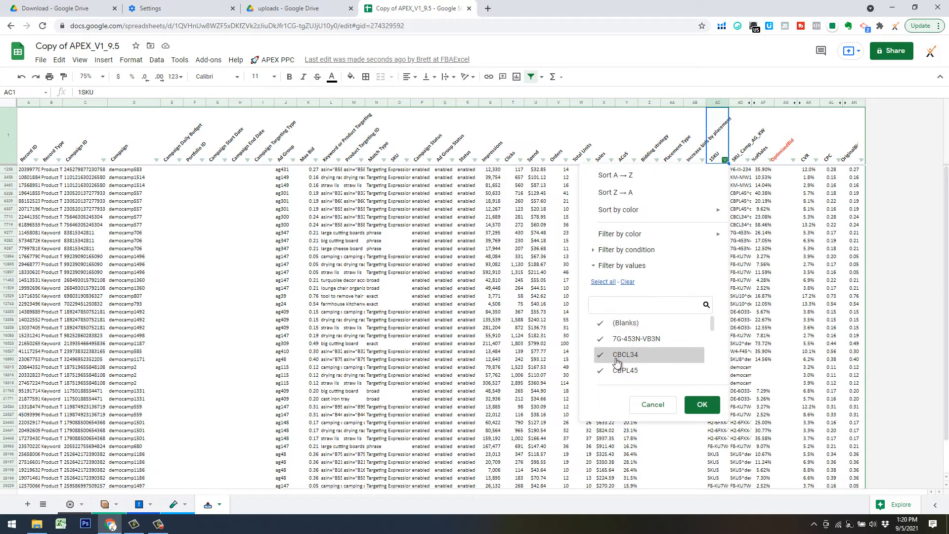
pyautogui.click(647, 402)
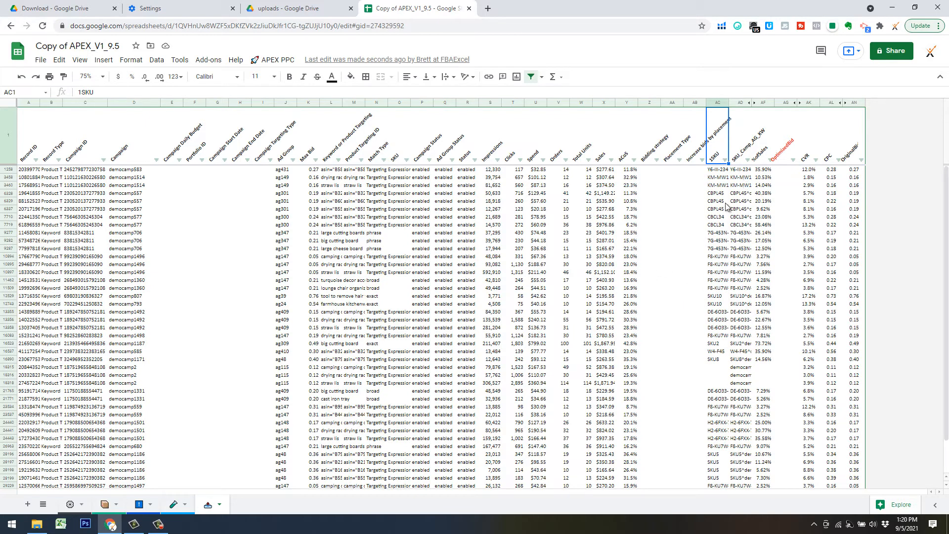
pyautogui.press('Down')
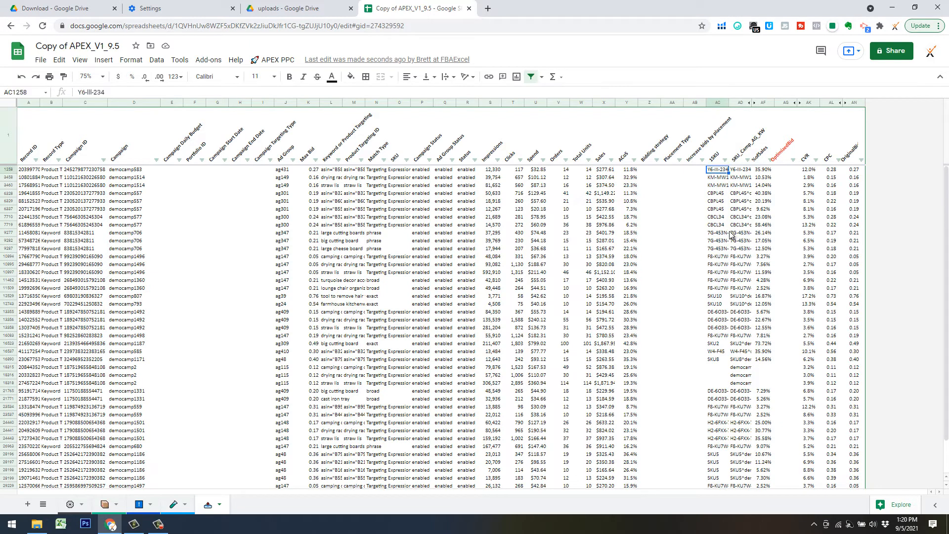
pyautogui.keyDown('shift'); pyautogui.click(741, 305); pyautogui.keyUp('shift')
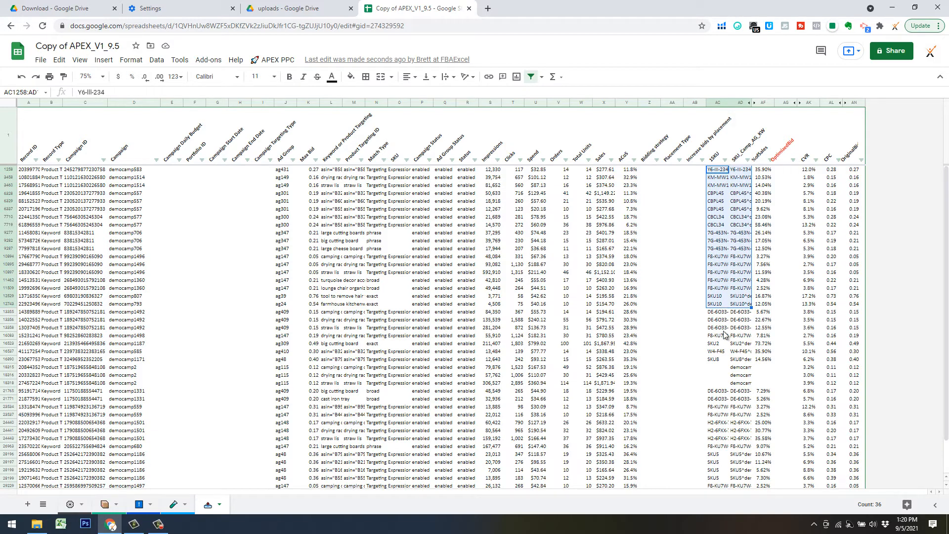
pyautogui.click(717, 367)
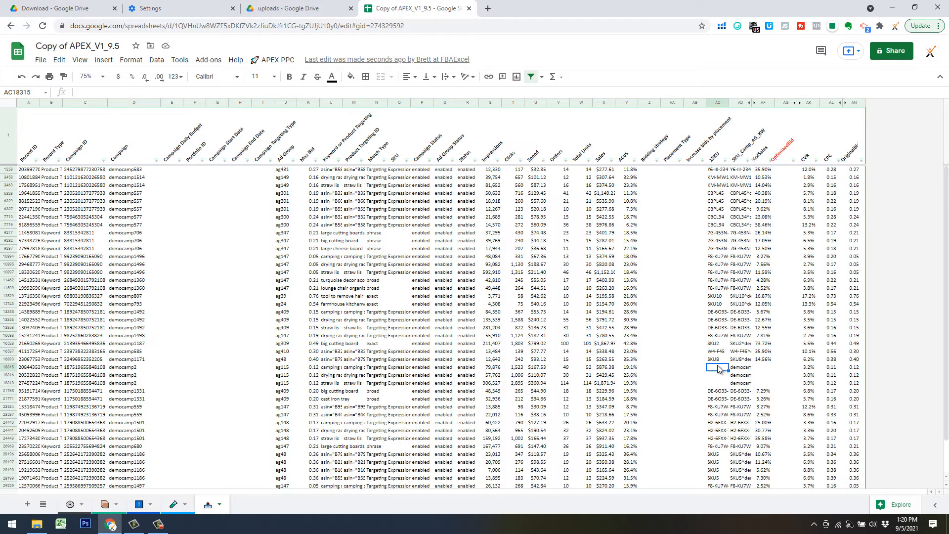
pyautogui.click(740, 381)
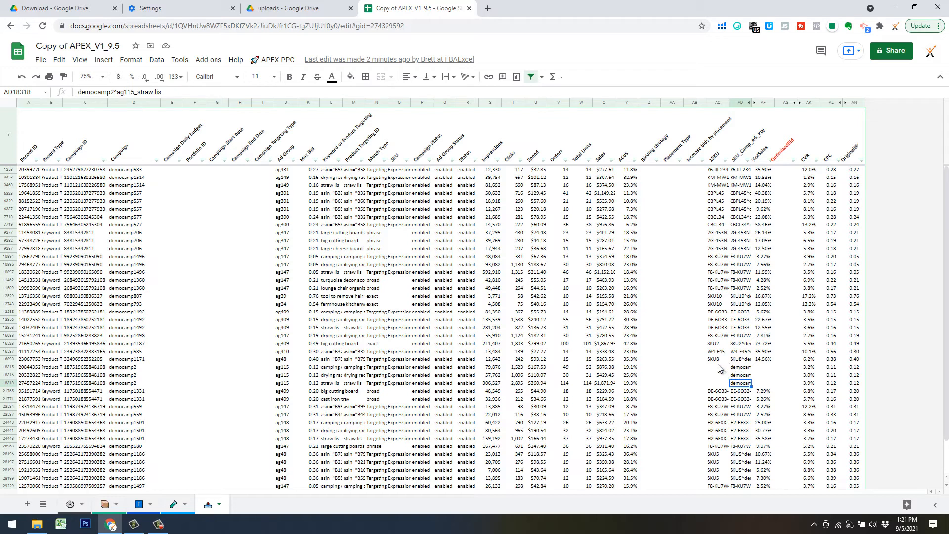
# Copy the 1SKU and SKU_Comp_AG_KW entries from the first SKU10 row through the last democamp2 row into Bid Overrides, starting at B8
pyautogui.click(720, 312)
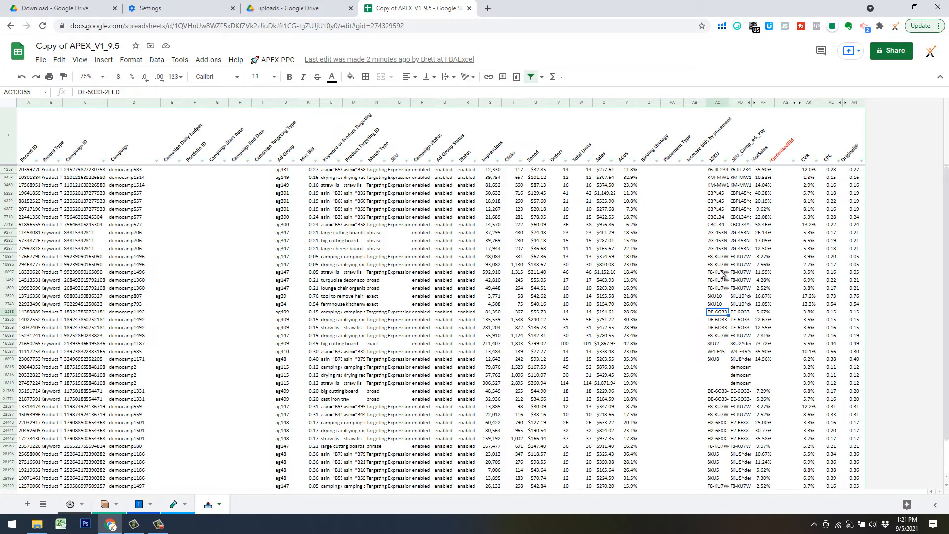
pyautogui.click(718, 296)
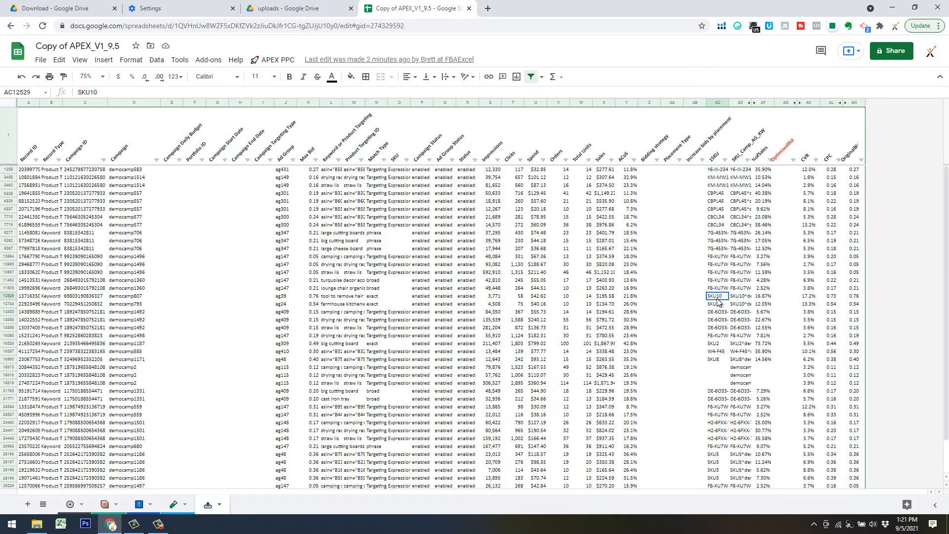
pyautogui.keyDown('shift'); pyautogui.click(740, 383); pyautogui.keyUp('shift')
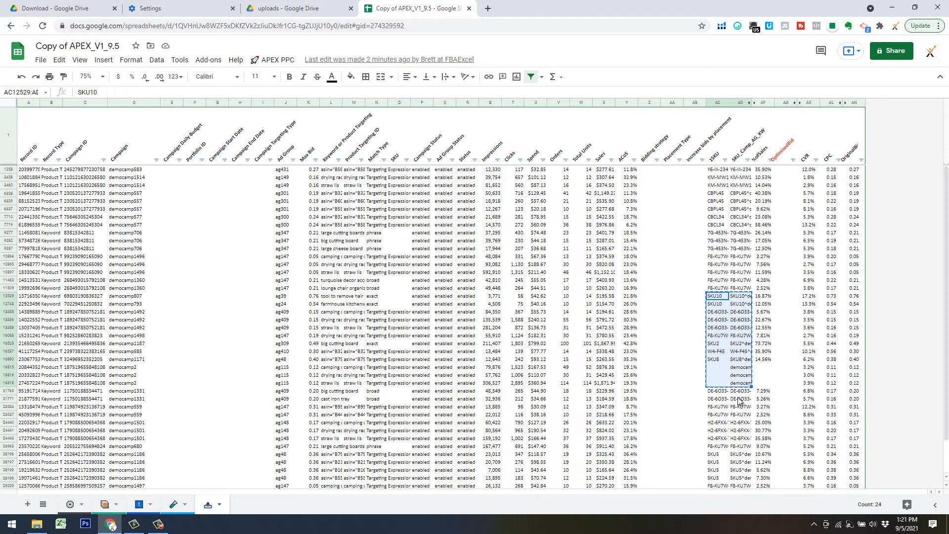
pyautogui.click(139, 504)
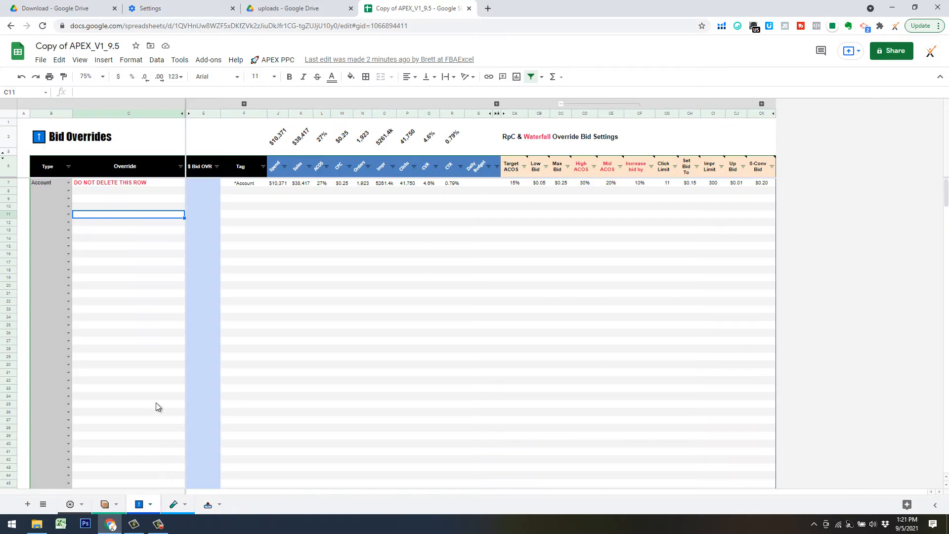
pyautogui.click(51, 192)
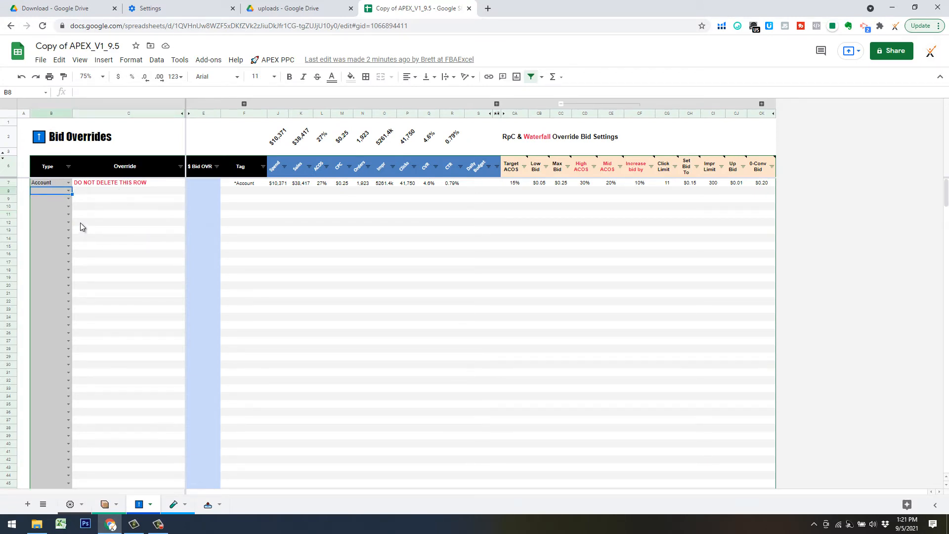
pyautogui.hotkey('ctrl', 'v')
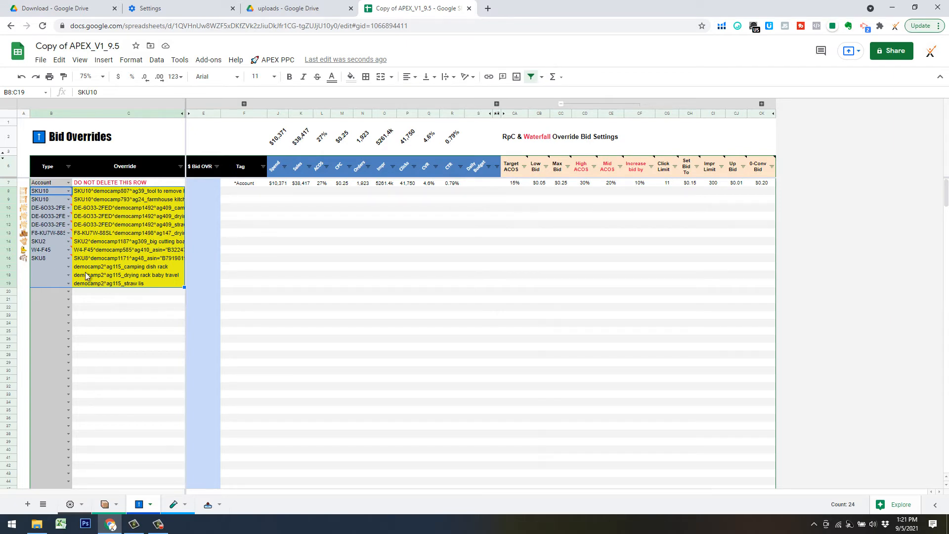
# Set the override type to Keyword for the three democamp2 rows, B17 through B19
pyautogui.click(57, 268)
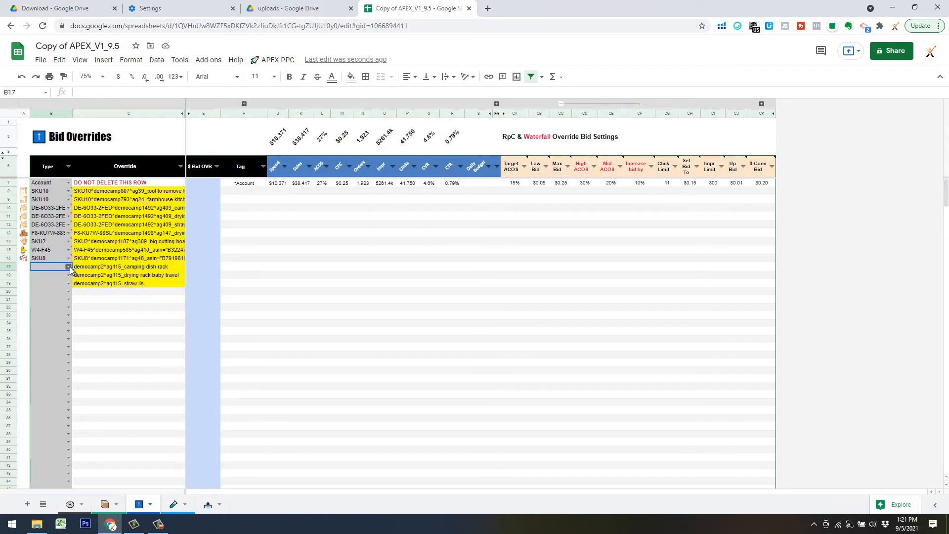
pyautogui.click(68, 266)
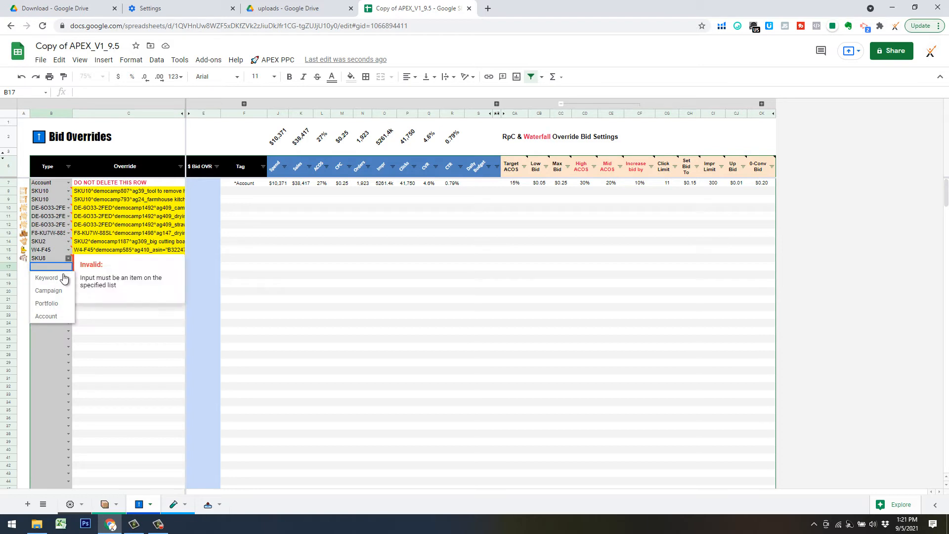
pyautogui.click(63, 278)
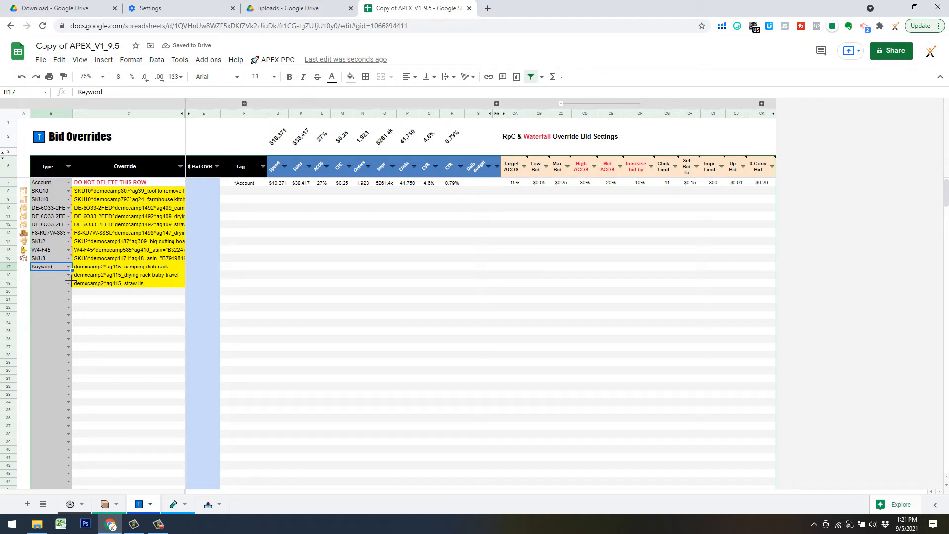
pyautogui.moveTo(71, 280); pyautogui.dragTo(106, 291)
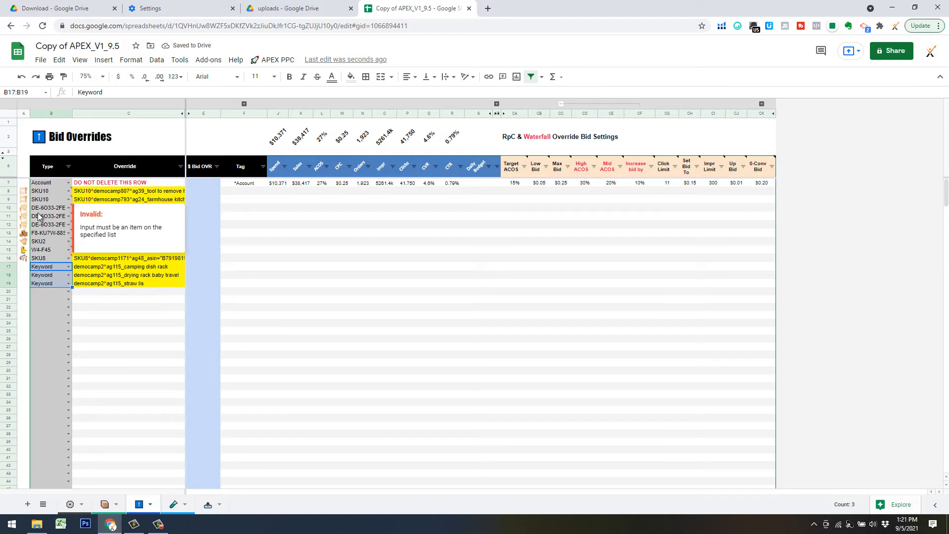
pyautogui.click(113, 332)
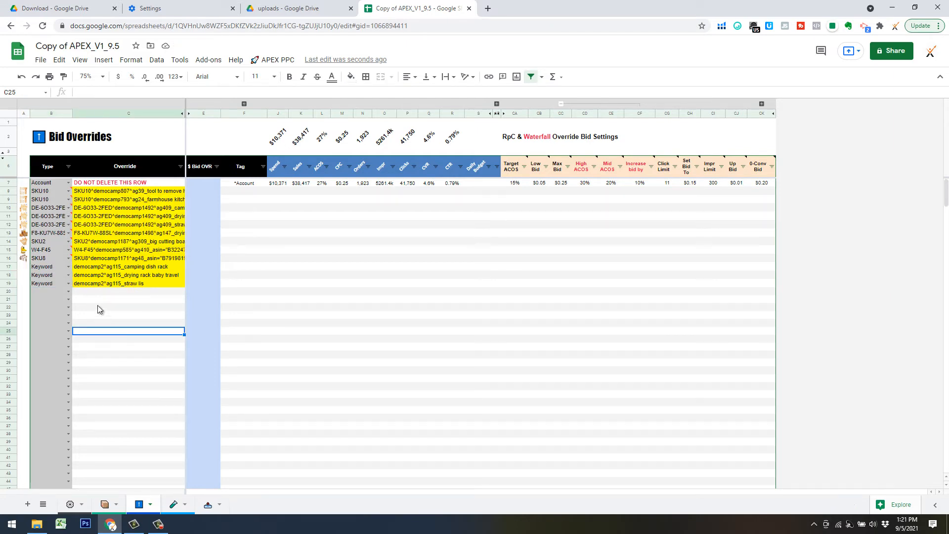
# Check the available link options for the product images in rows 10 to 16
pyautogui.click(25, 210)
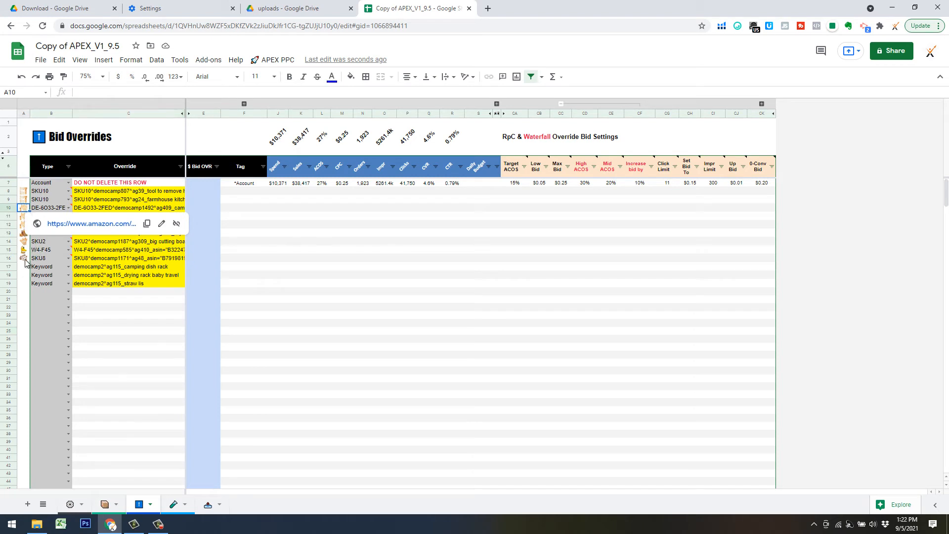
pyautogui.keyDown('shift'); pyautogui.click(26, 262); pyautogui.keyUp('shift')
pyautogui.rightClick(38, 250)
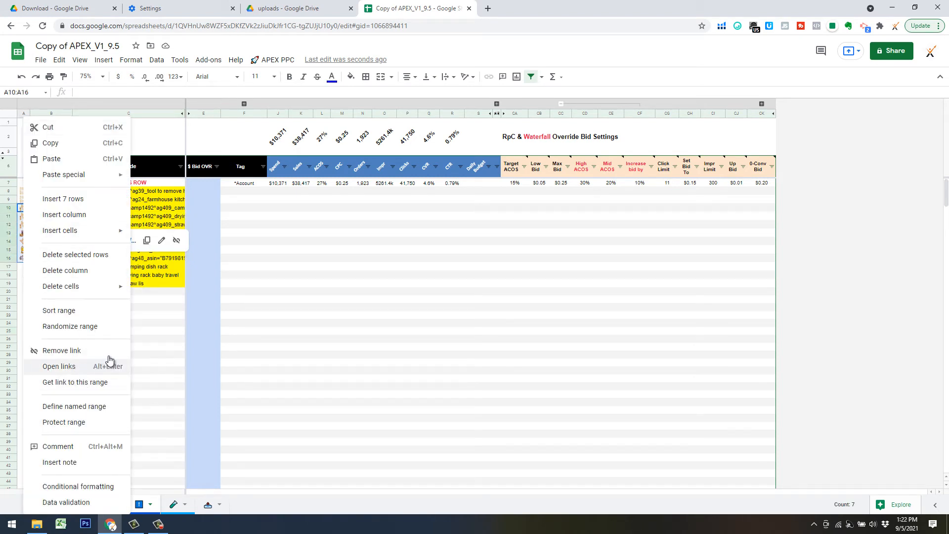
pyautogui.click(144, 323)
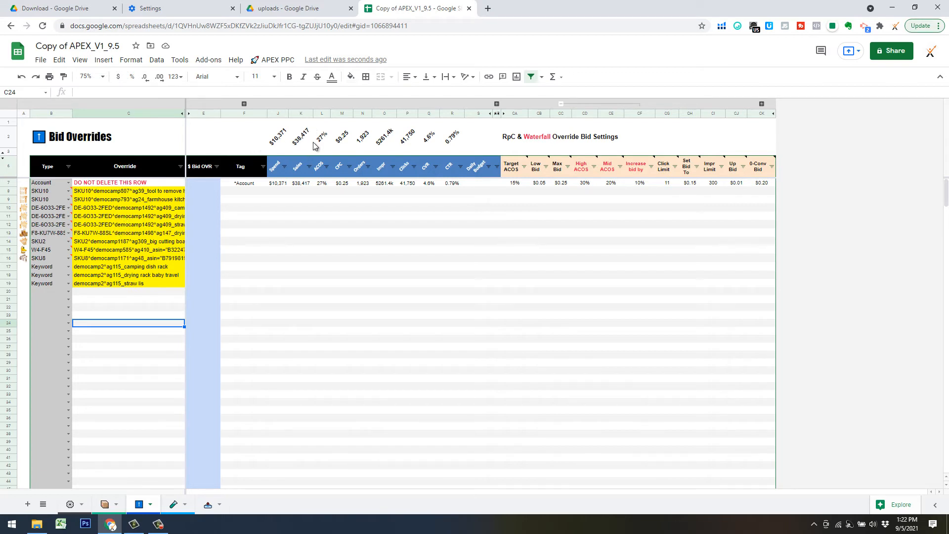
# Sync the performance metrics for the entries on the Bid Overrides sheet
pyautogui.click(251, 191)
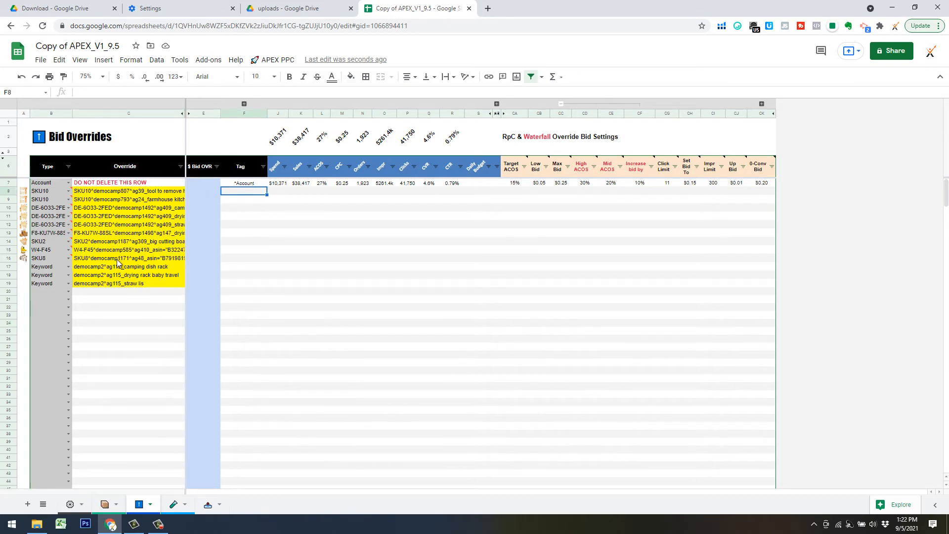
pyautogui.click(271, 60)
pyautogui.moveTo(307, 276)
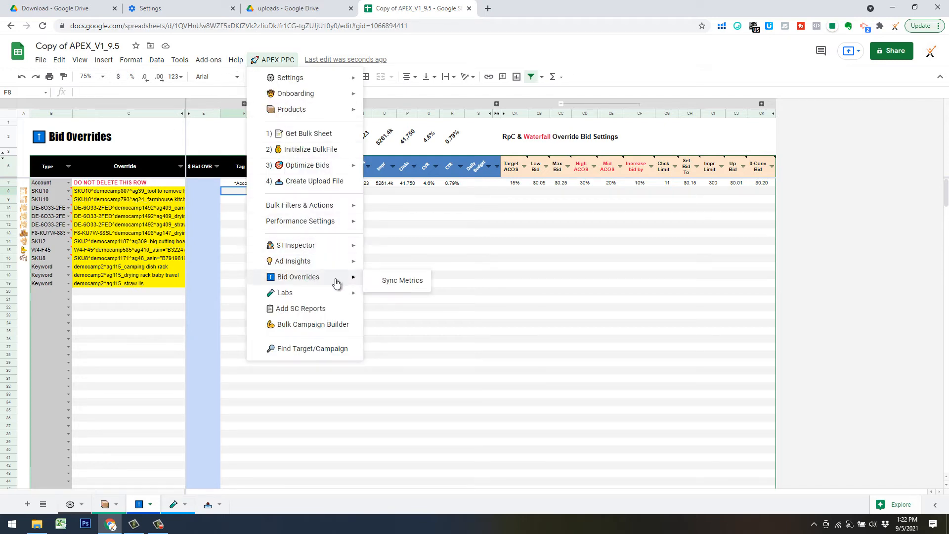
pyautogui.click(403, 279)
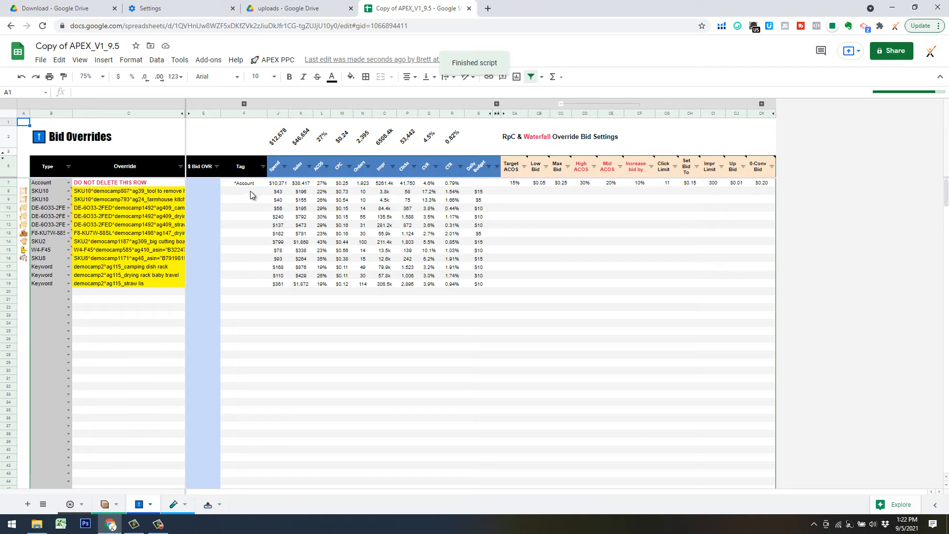
# Find the SKU10 democamp807 "tool to remove hair from drain" target in the bulk sheet, and return to Bid Overrides
pyautogui.click(179, 191)
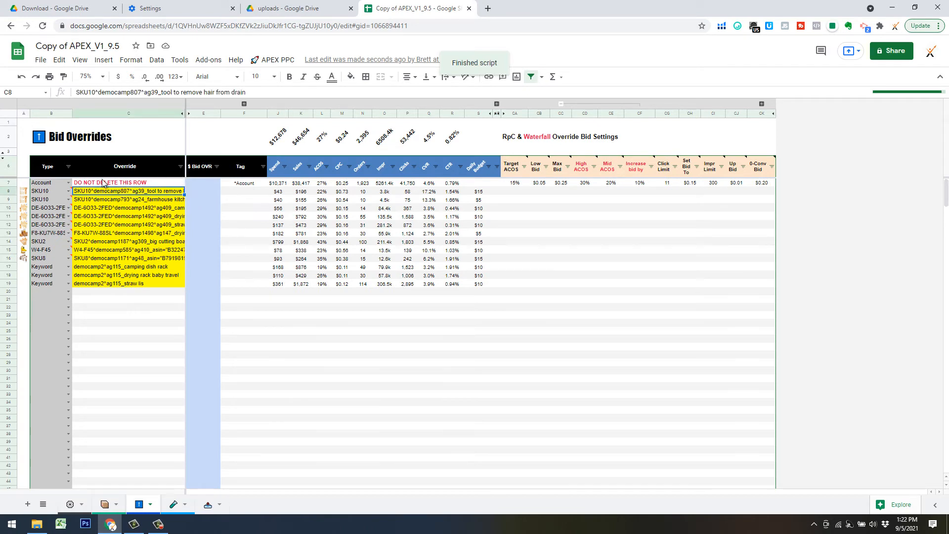
pyautogui.click(273, 60)
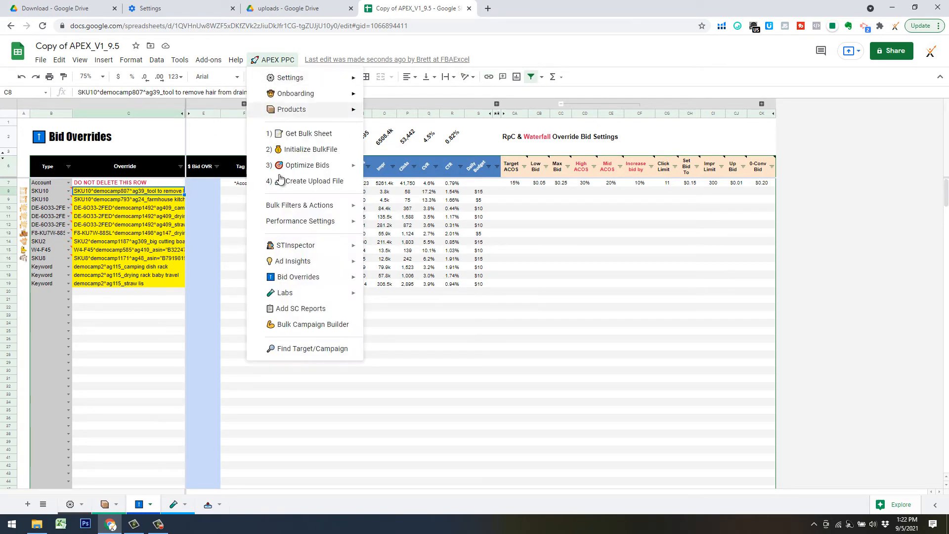
pyautogui.click(308, 348)
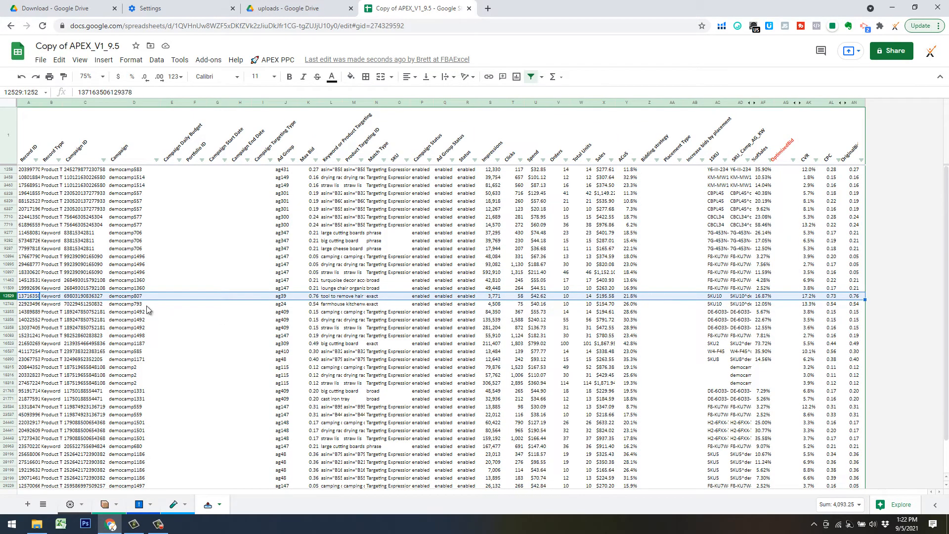
pyautogui.click(138, 504)
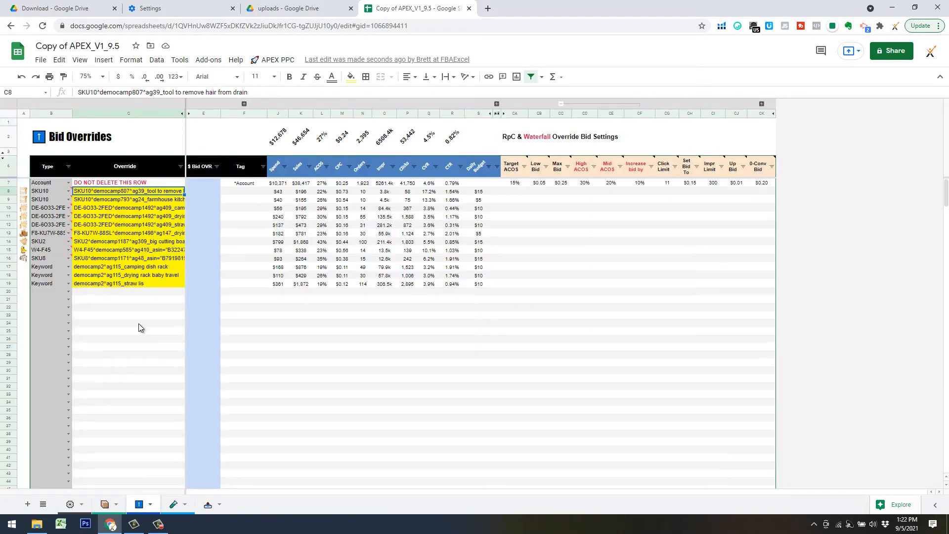
pyautogui.click(160, 299)
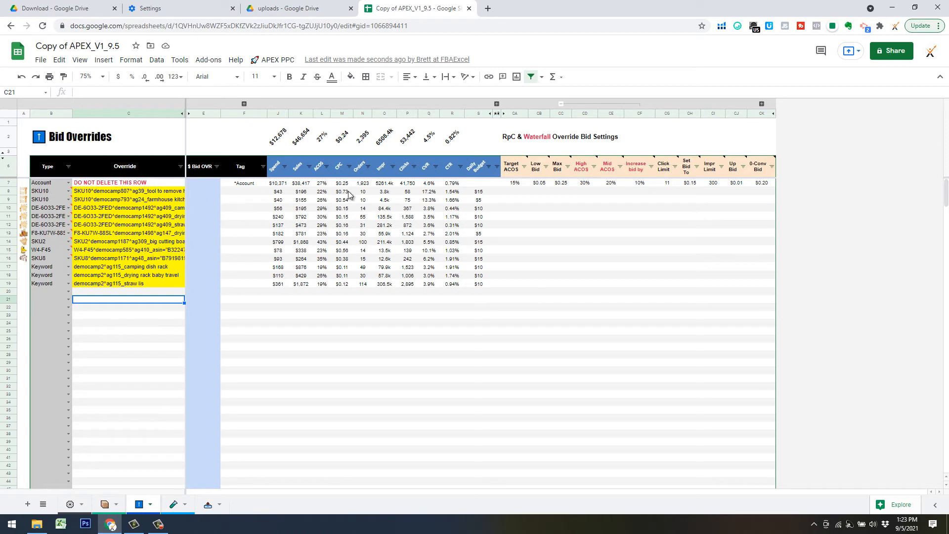
# Copy the CPC amounts of rows 8 to 19 into the $ Bid OVR column as values only
pyautogui.keyDown('shift'); pyautogui.click(345, 284); pyautogui.keyUp('shift')
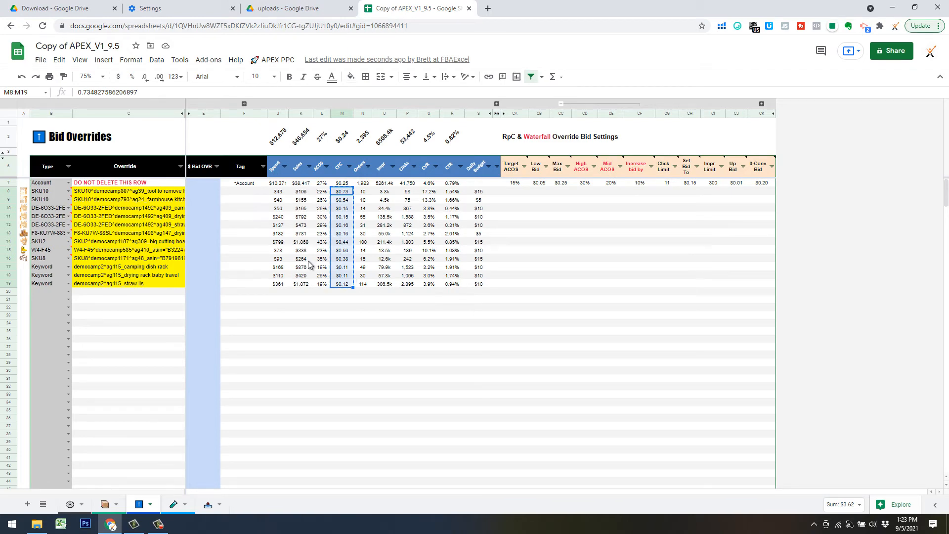
pyautogui.hotkey('ctrl', 'c')
pyautogui.click(210, 191)
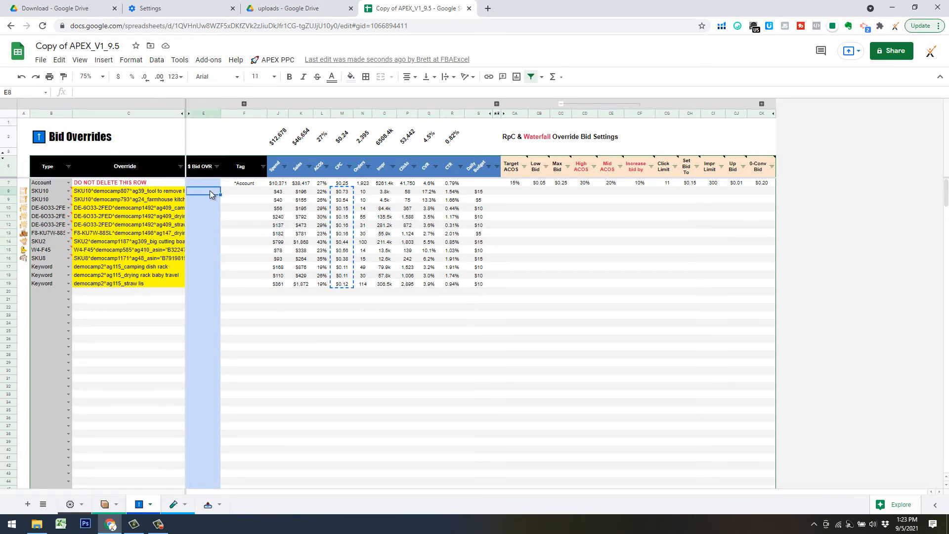
pyautogui.rightClick(210, 193)
pyautogui.moveTo(257, 206)
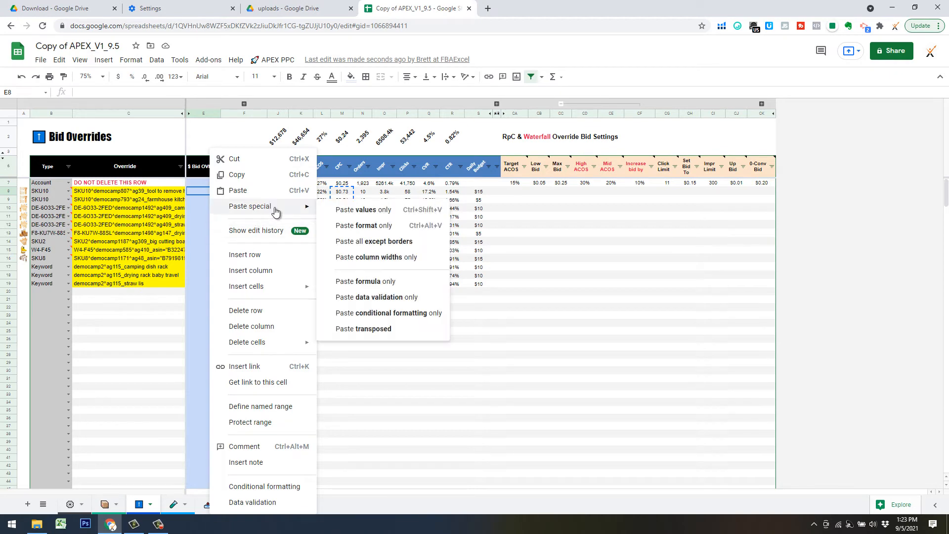
pyautogui.click(353, 214)
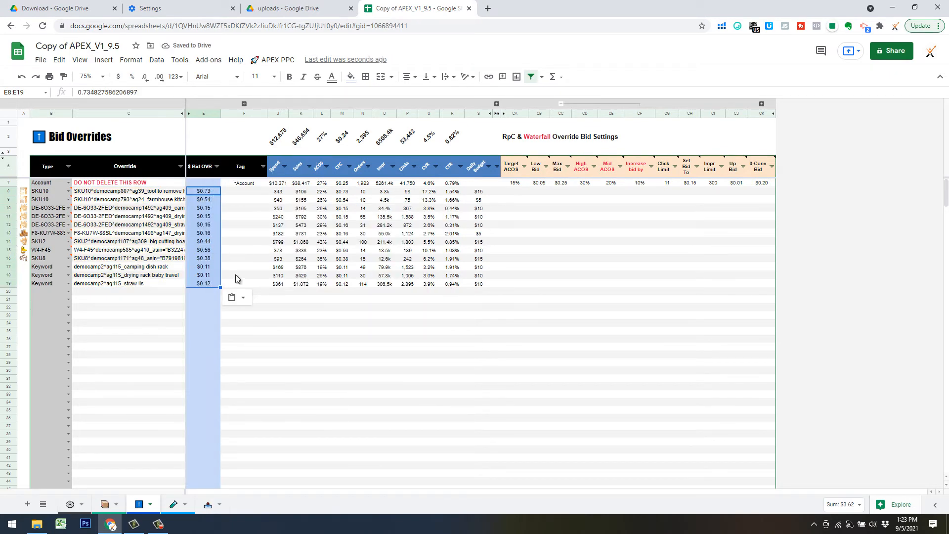
# Clear the $ Bid OVR values from rows 8 to 19
pyautogui.click(204, 113)
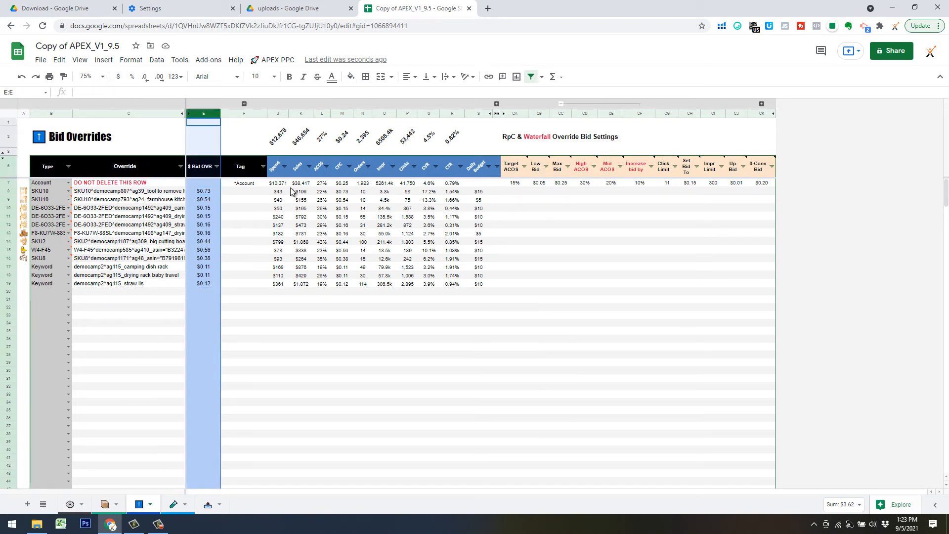
pyautogui.click(208, 193)
pyautogui.keyDown('shift'); pyautogui.click(208, 283); pyautogui.keyUp('shift')
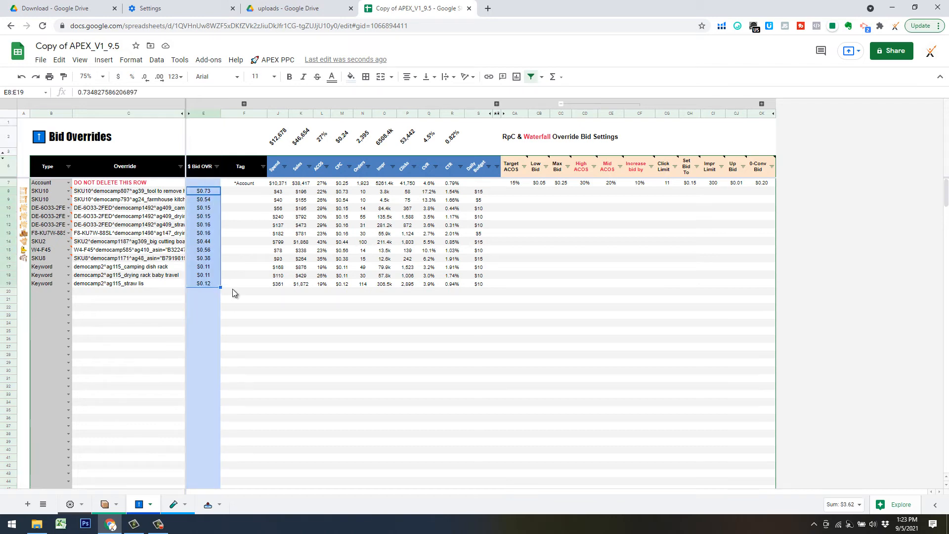
pyautogui.press('Delete')
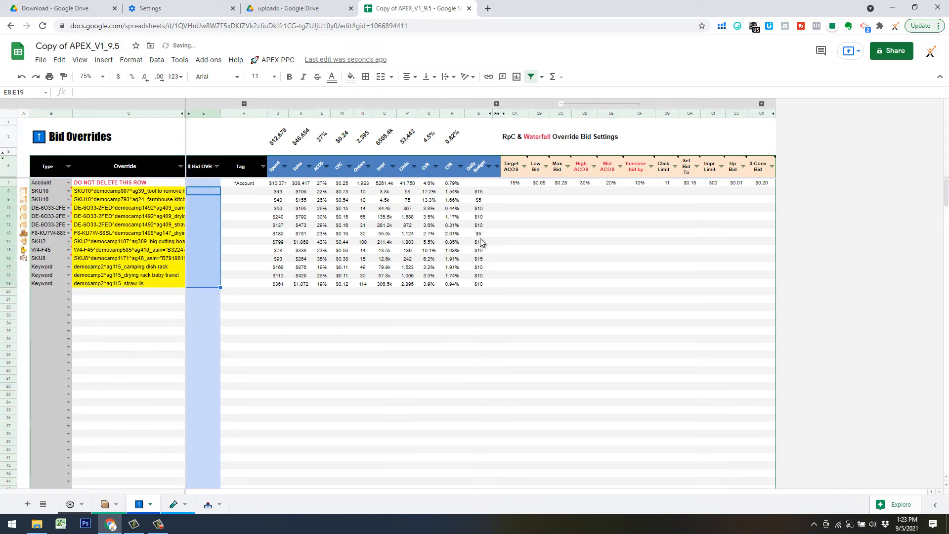
# Fill the Account row's RpC and Waterfall settings, Target ACOS through 0-Conv Bid, down to row 19
pyautogui.click(514, 183)
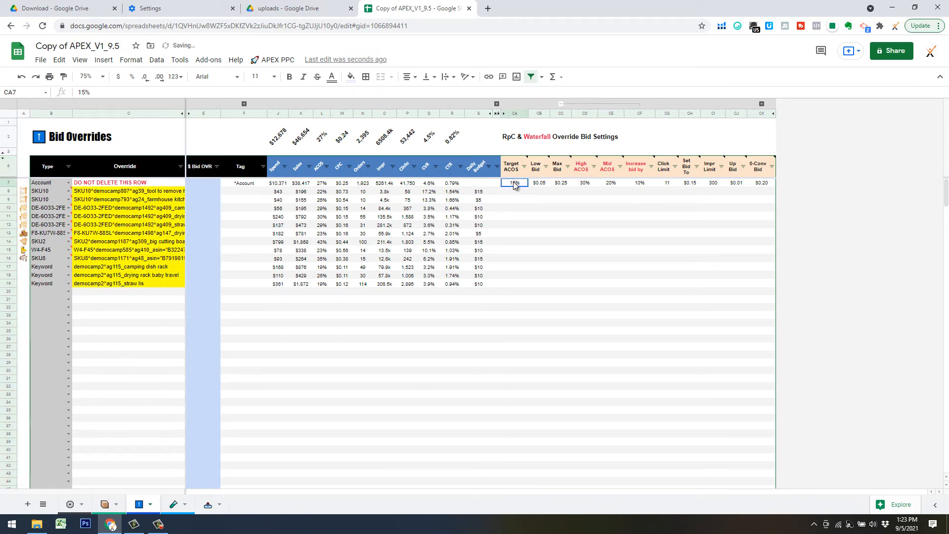
pyautogui.keyDown('shift'); pyautogui.click(763, 185); pyautogui.keyUp('shift')
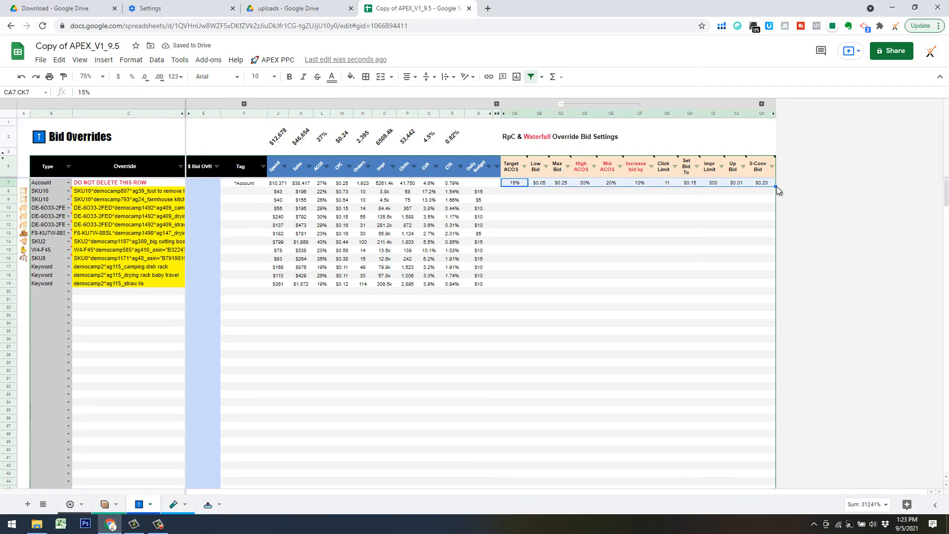
pyautogui.moveTo(776, 185); pyautogui.dragTo(771, 283)
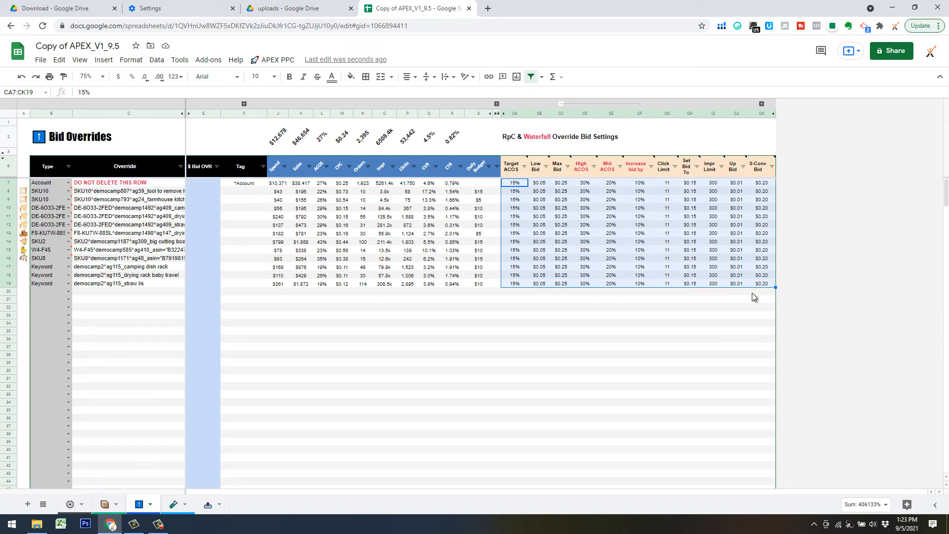
pyautogui.click(515, 199)
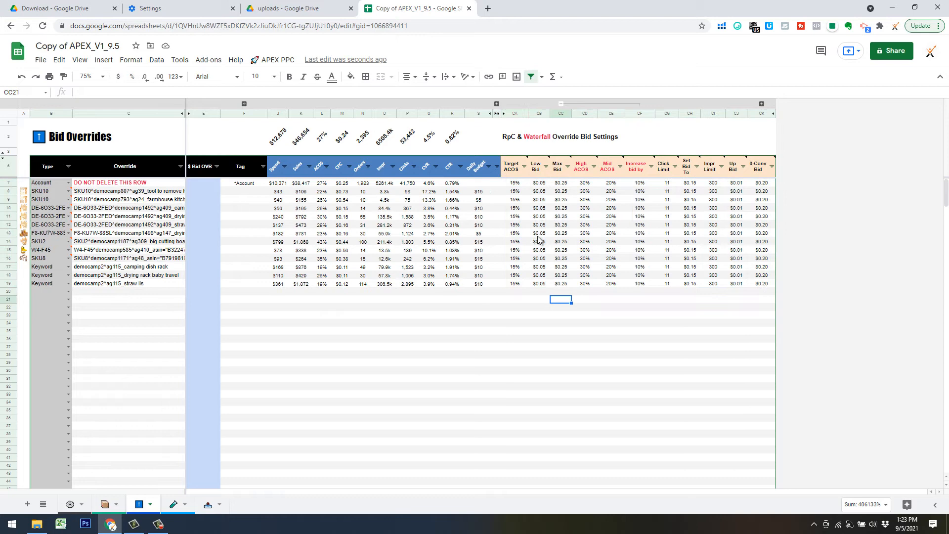
# Set the Target ACOS to 40% in row 8 and fill it down through row 19
pyautogui.click(516, 191)
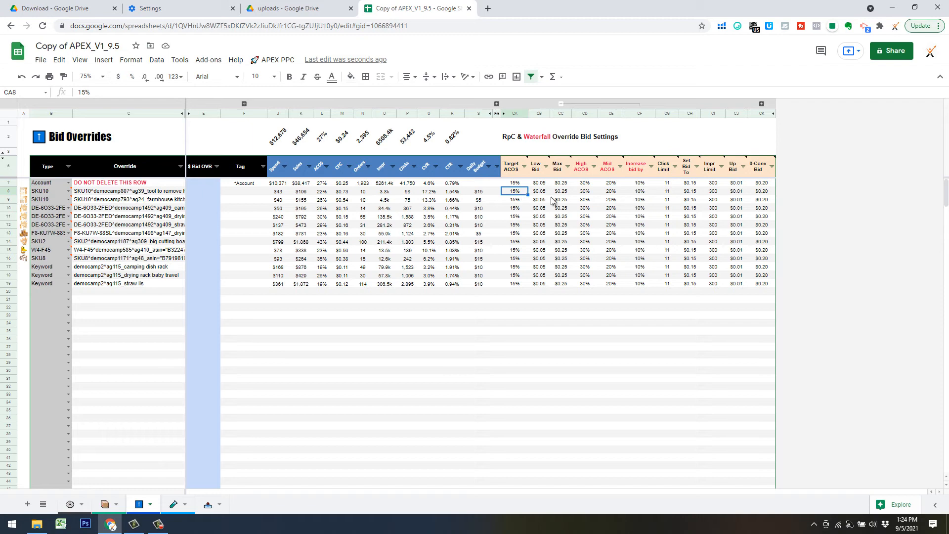
pyautogui.write('40')
pyautogui.press('Return')
pyautogui.click(526, 192)
pyautogui.moveTo(528, 195); pyautogui.dragTo(531, 285)
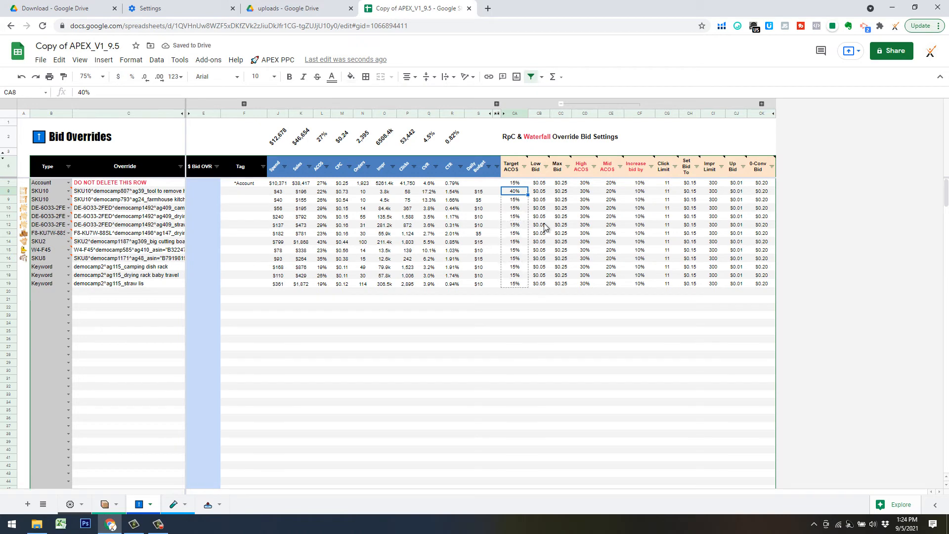
# Set the Max Bid to $1.00 in row 8 and fill it down through row 19
pyautogui.click(563, 193)
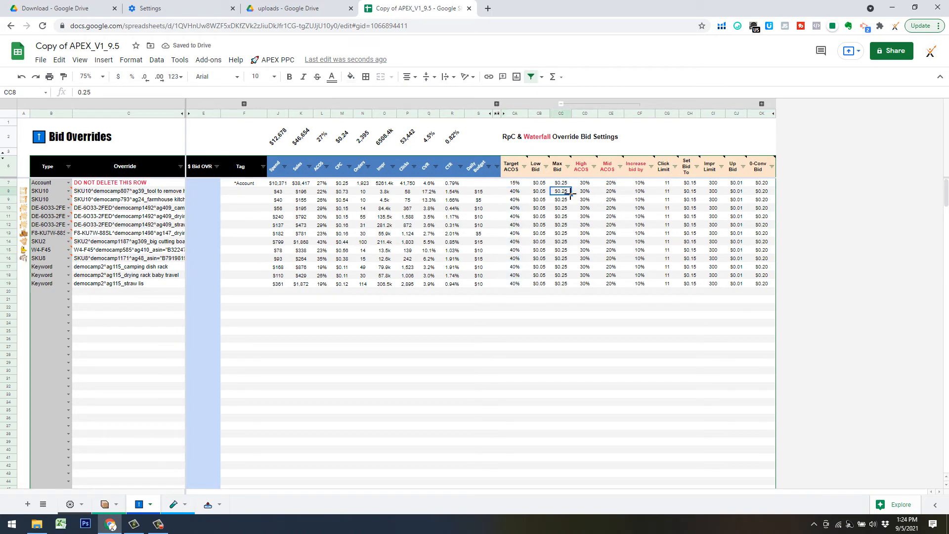
pyautogui.write('1')
pyautogui.press('Return')
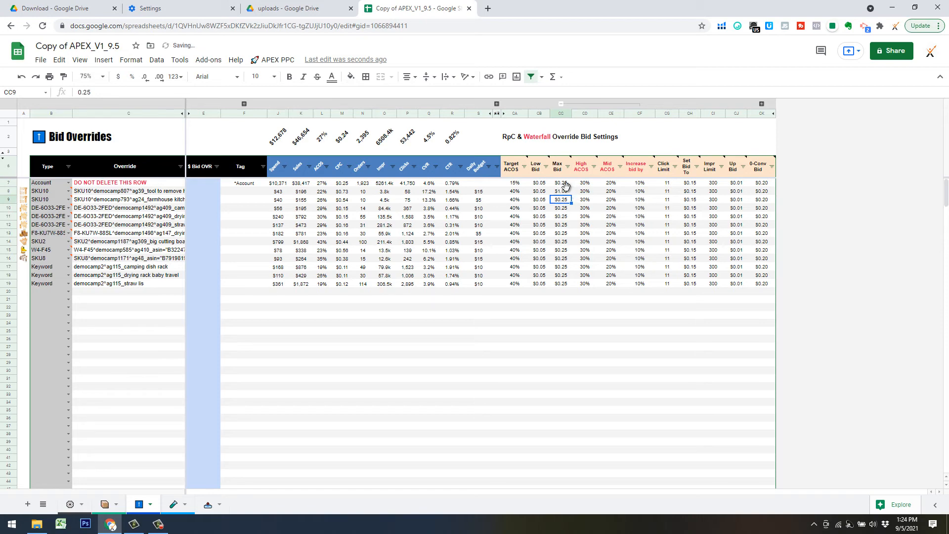
pyautogui.click(569, 193)
pyautogui.moveTo(569, 195); pyautogui.dragTo(572, 285)
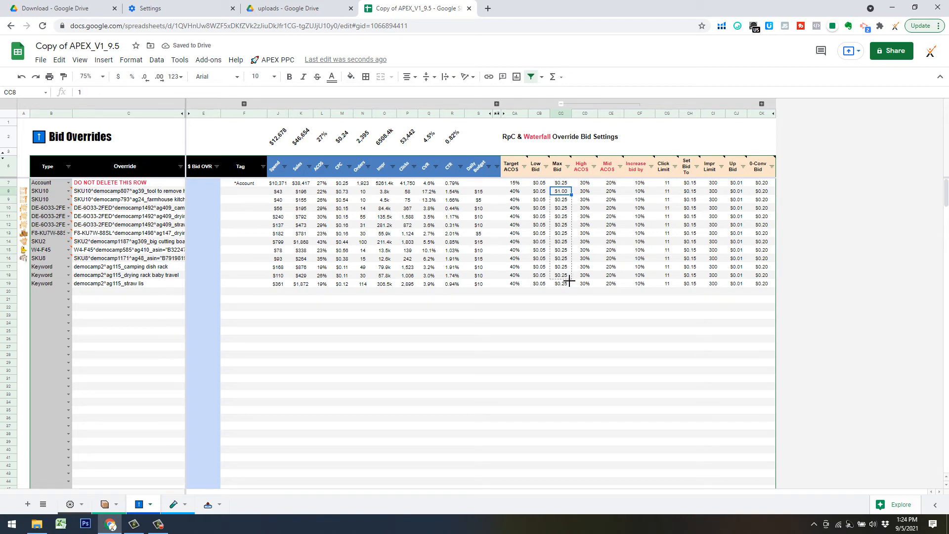
# Set the High ACOS to 40% in row 8 and fill it down through row 19
pyautogui.click(586, 195)
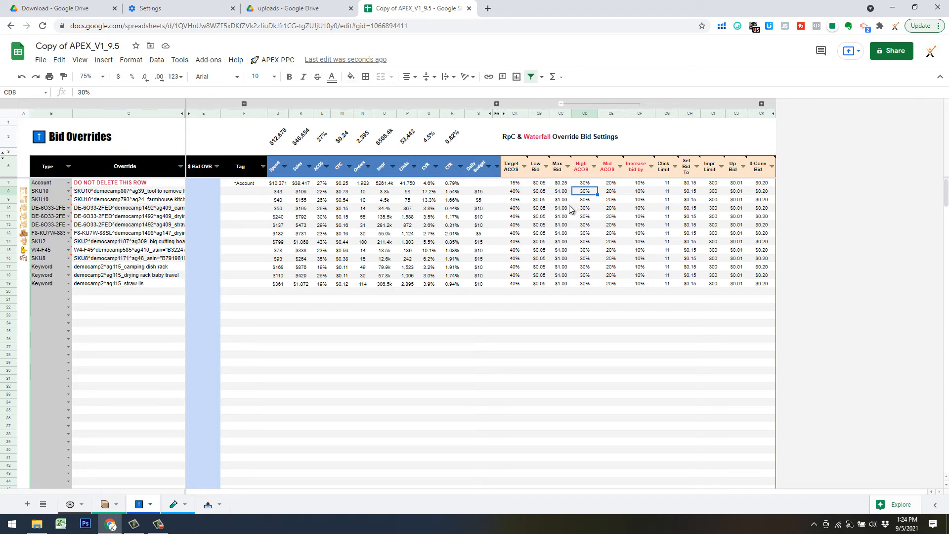
pyautogui.write('40')
pyautogui.press('Return')
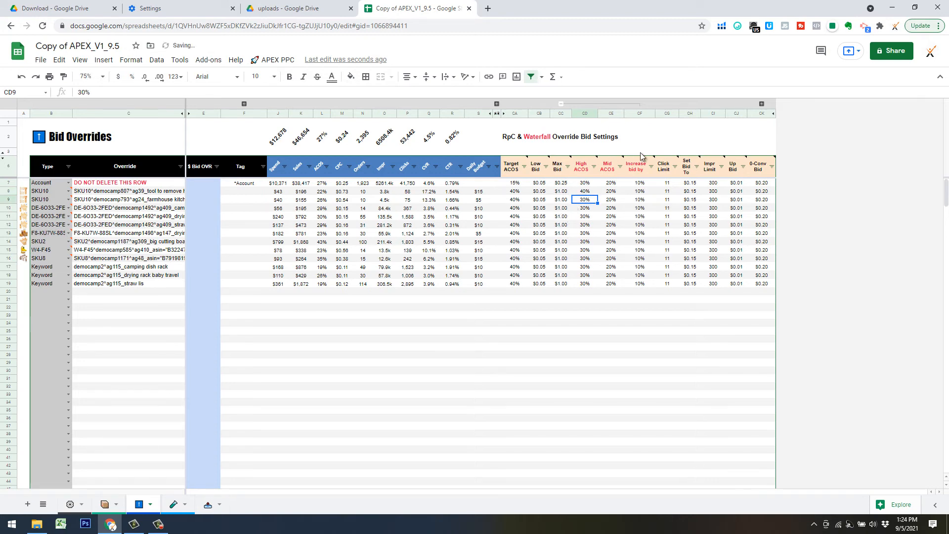
pyautogui.click(595, 193)
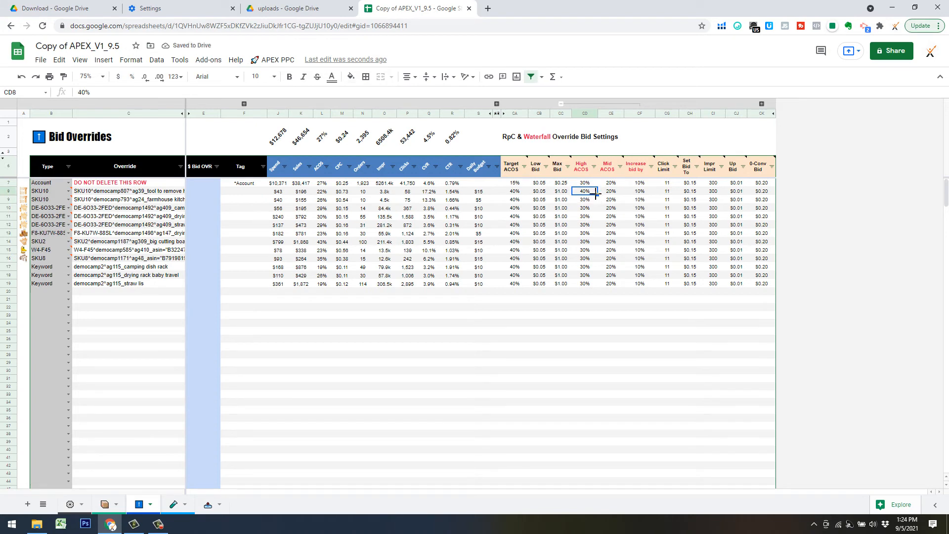
pyautogui.moveTo(599, 202); pyautogui.dragTo(597, 283)
pyautogui.moveTo(587, 227); pyautogui.dragTo(587, 227)
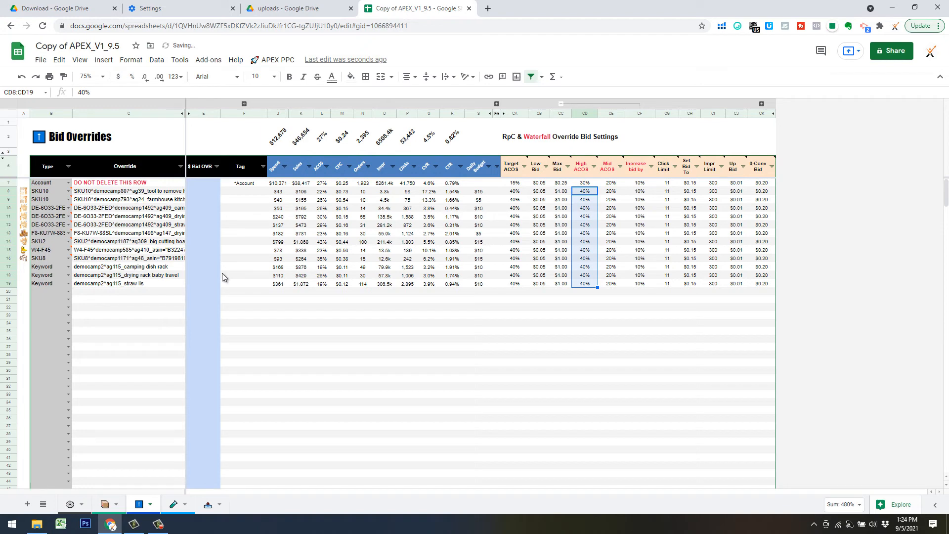
# Set the override type of row 20 to Portfolio
pyautogui.click(130, 301)
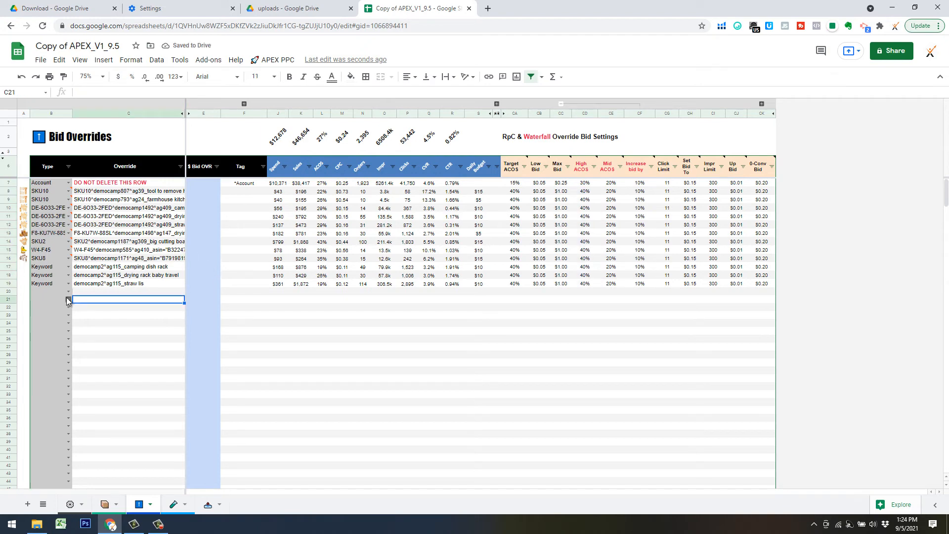
pyautogui.click(68, 292)
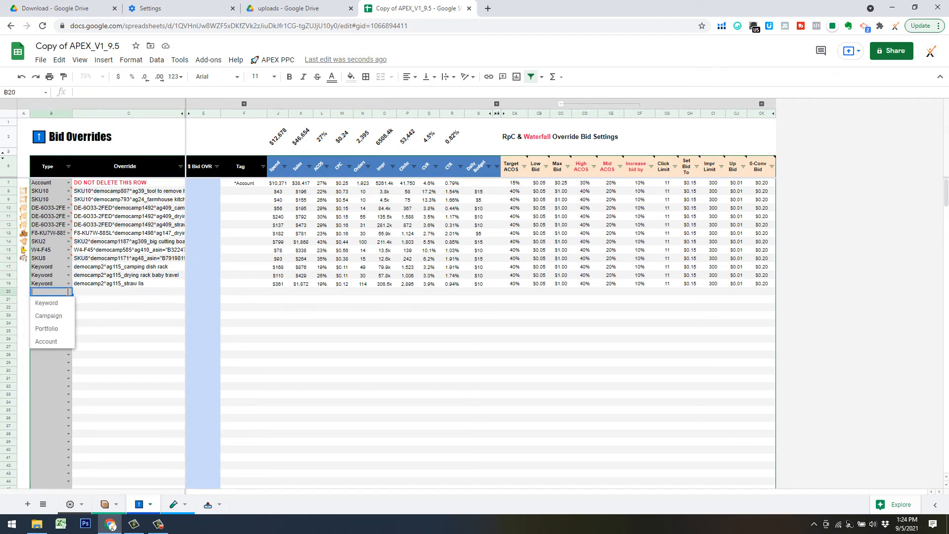
pyautogui.click(63, 329)
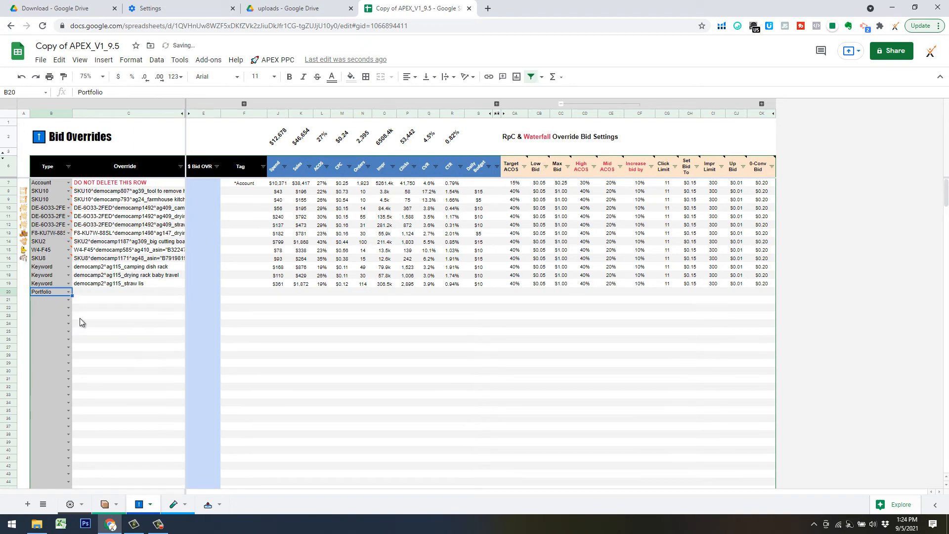
pyautogui.click(96, 292)
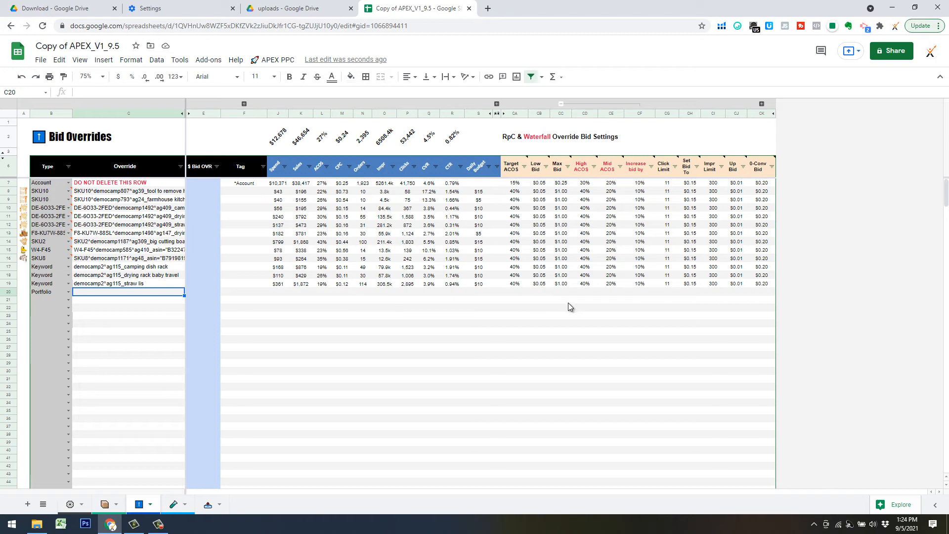
pyautogui.click(68, 299)
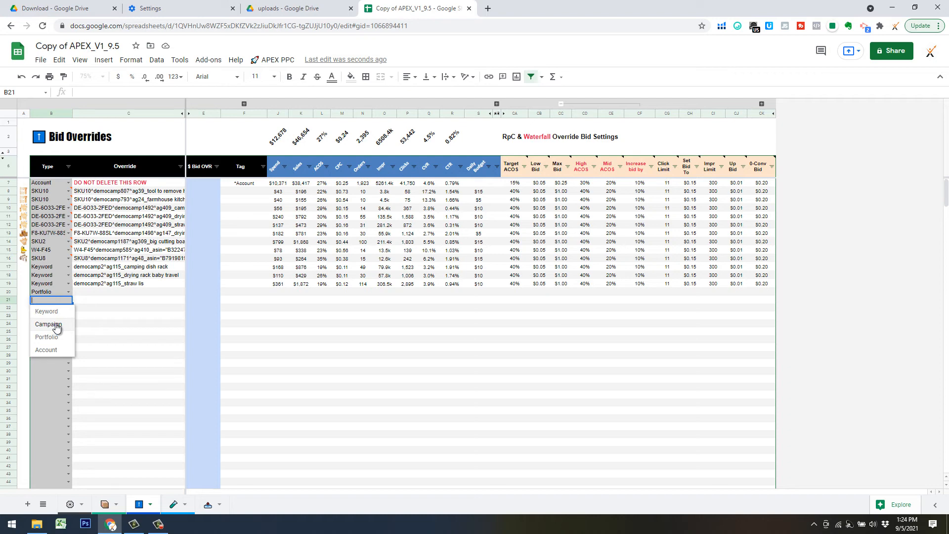
pyautogui.click(63, 291)
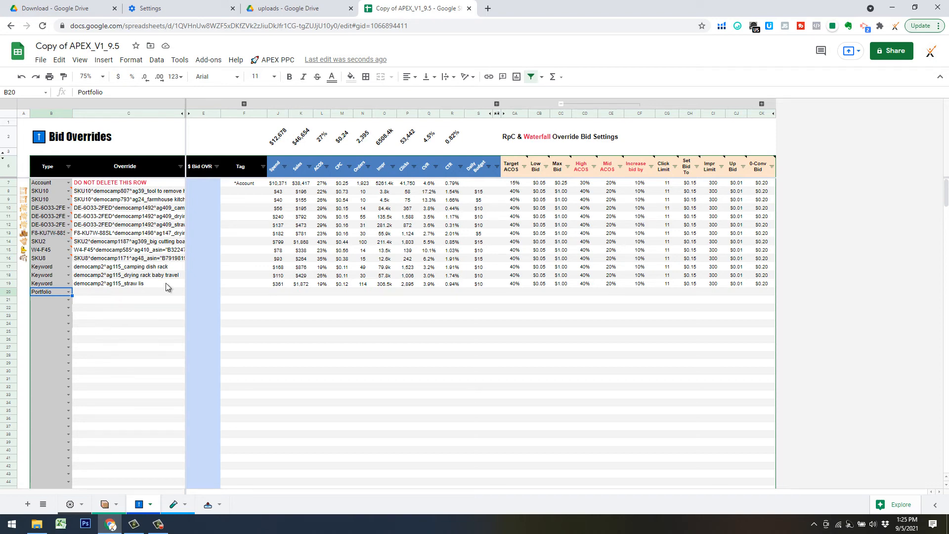
pyautogui.click(153, 322)
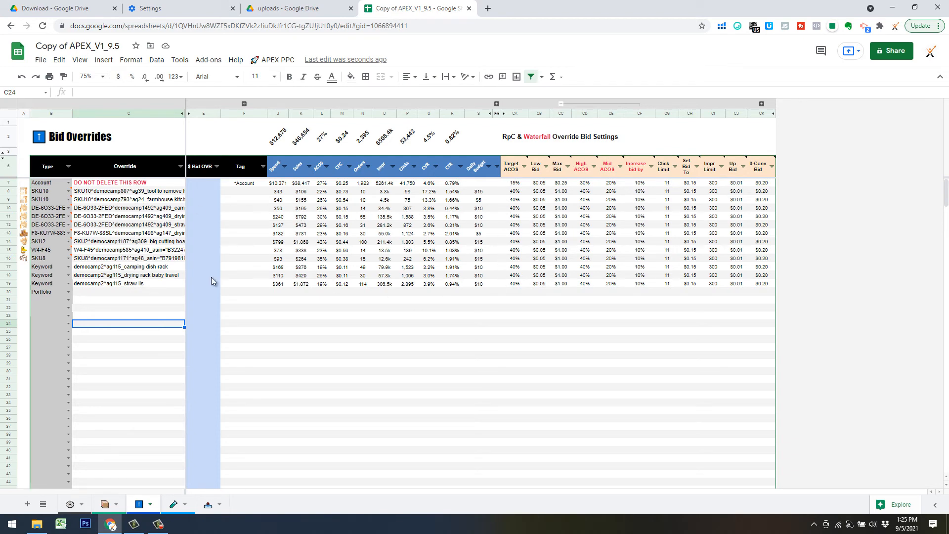
# Delete the Portfolio row from the Bid Overrides sheet
pyautogui.click(9, 291)
pyautogui.rightClick(8, 291)
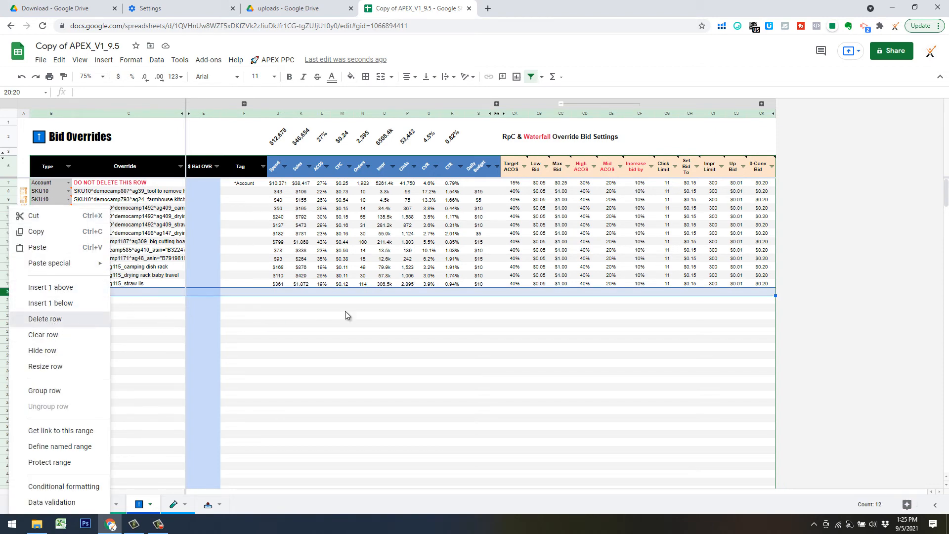
# Review the bid automation settings on the Products sheet, and return to the Bid Overrides sheet to check the $ Bid OVR column
pyautogui.click(117, 504)
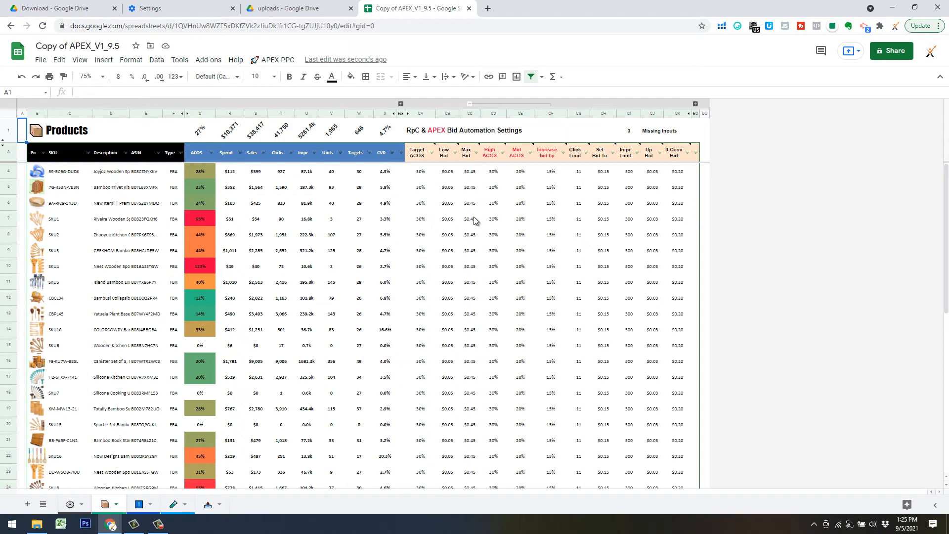
pyautogui.scroll(-3, 440, 324)
pyautogui.scroll(3, 447, 335)
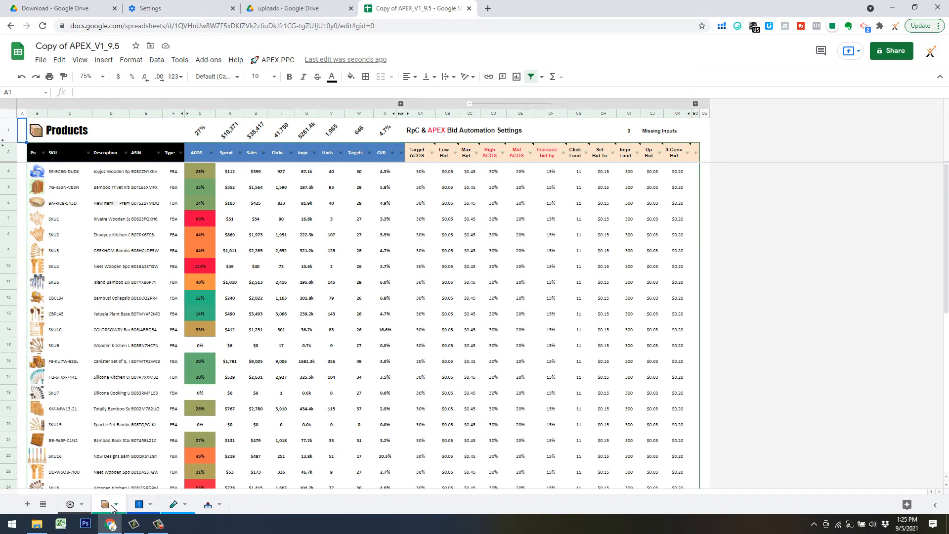
pyautogui.click(138, 504)
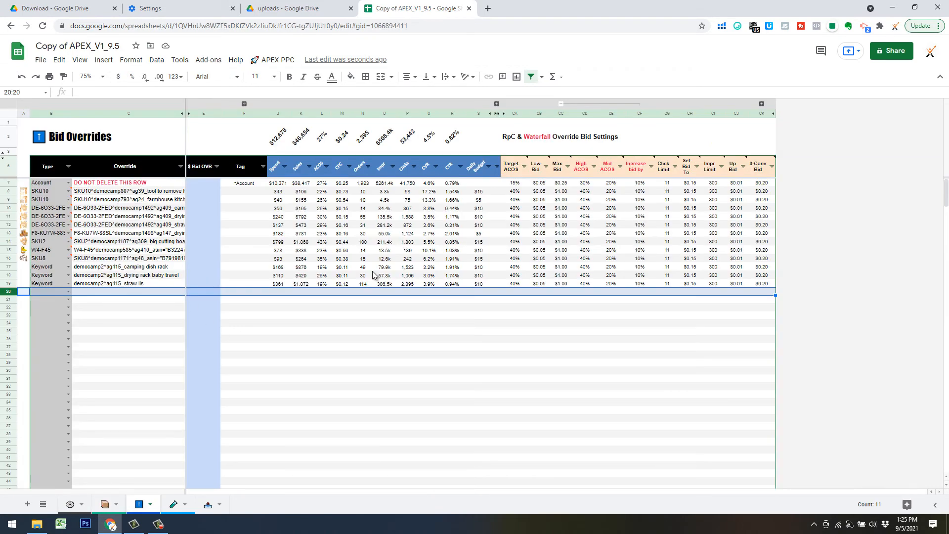
pyautogui.click(363, 322)
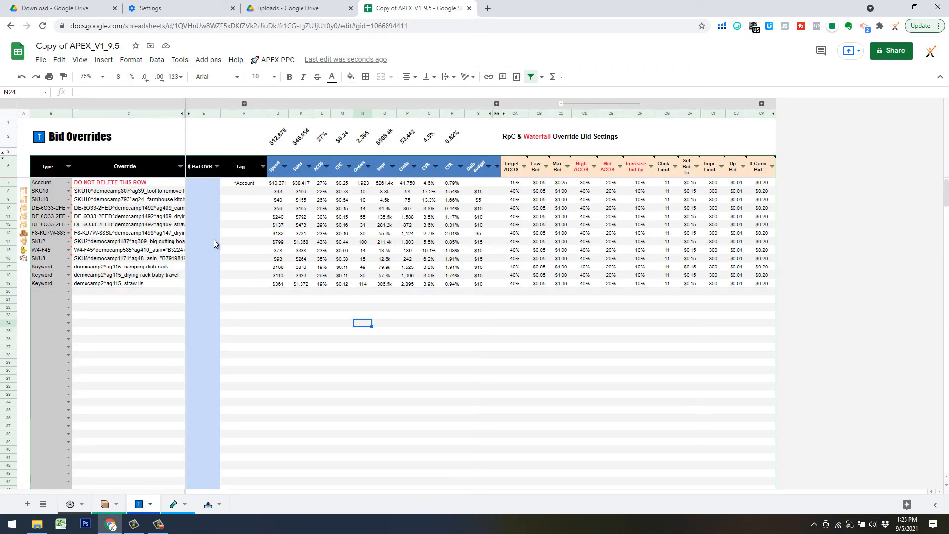
pyautogui.click(208, 192)
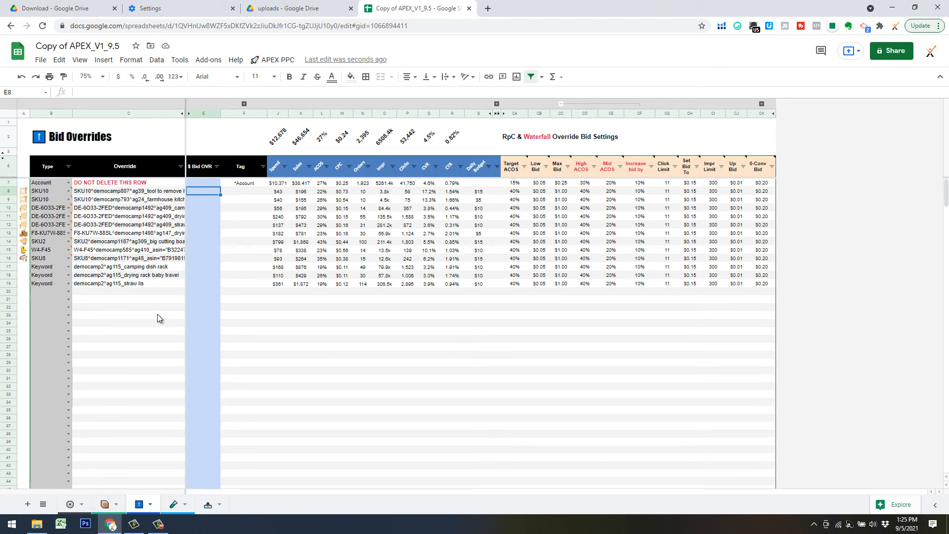
pyautogui.click(278, 307)
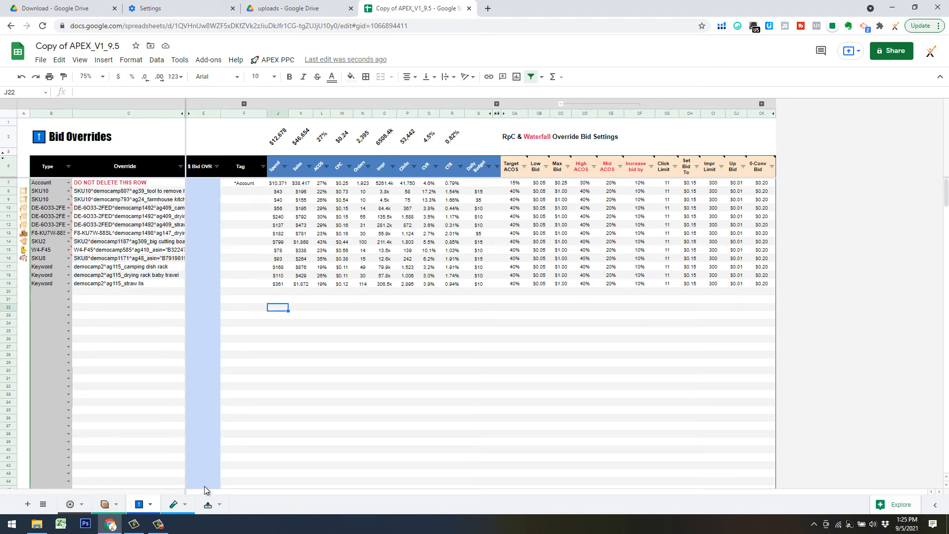
# Optimize the bids in the bulk sheet with the APEX method and accept the confirmation and completion messages
pyautogui.click(214, 503)
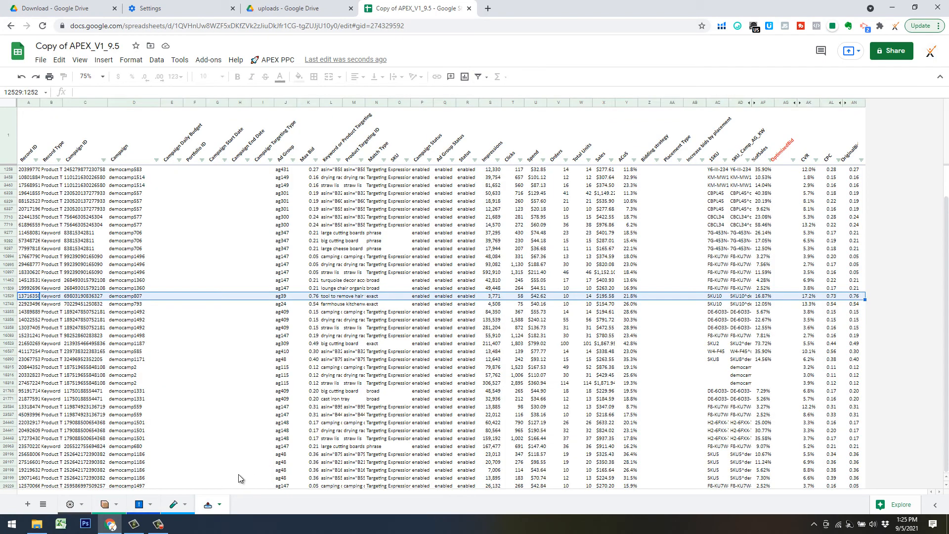
pyautogui.click(421, 240)
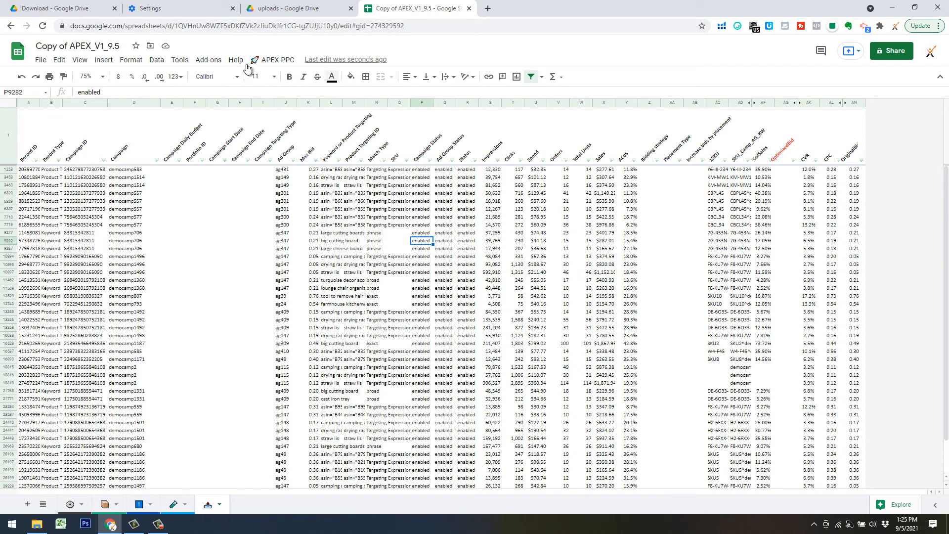
pyautogui.click(273, 60)
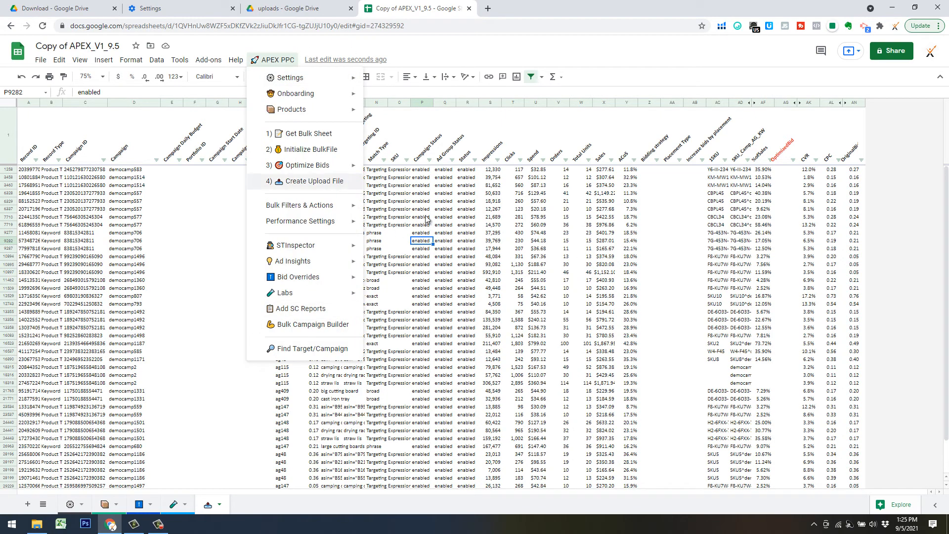
pyautogui.moveTo(366, 170)
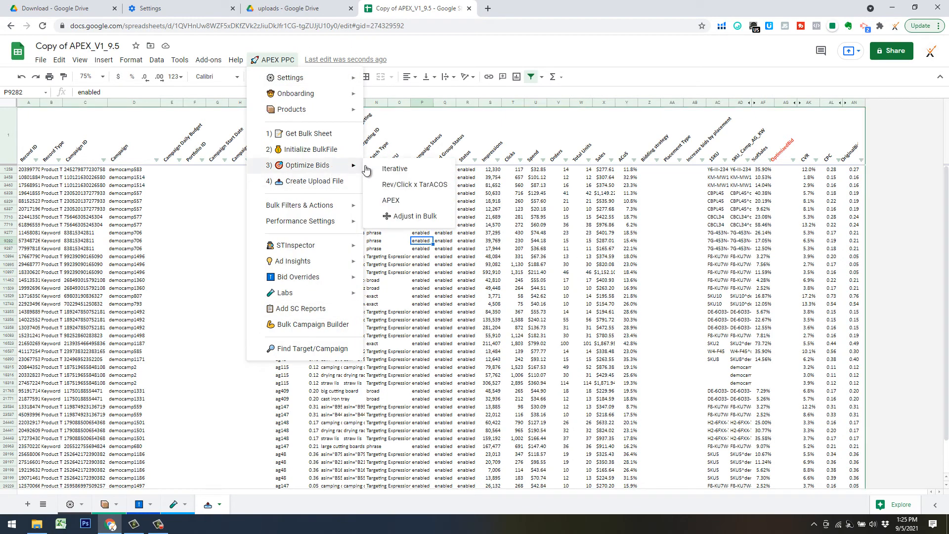
pyautogui.click(416, 200)
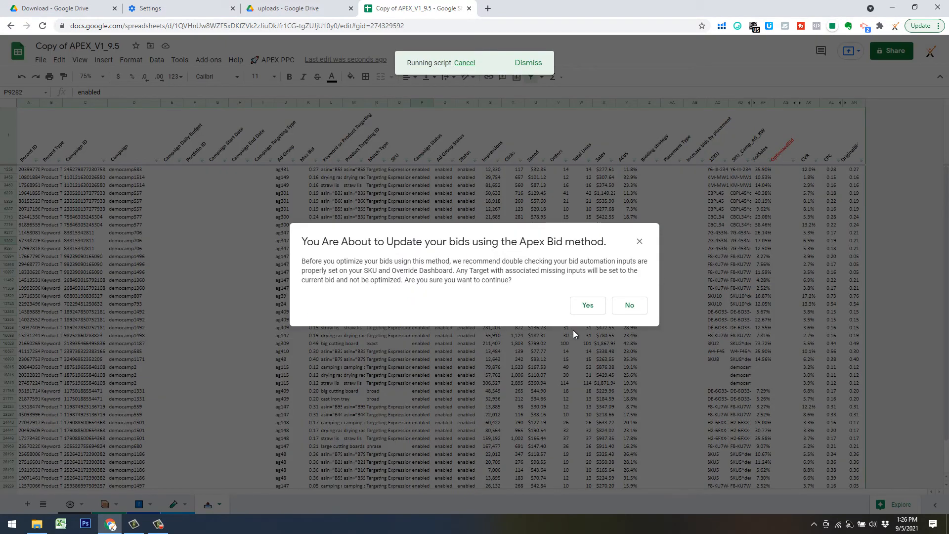
pyautogui.click(593, 307)
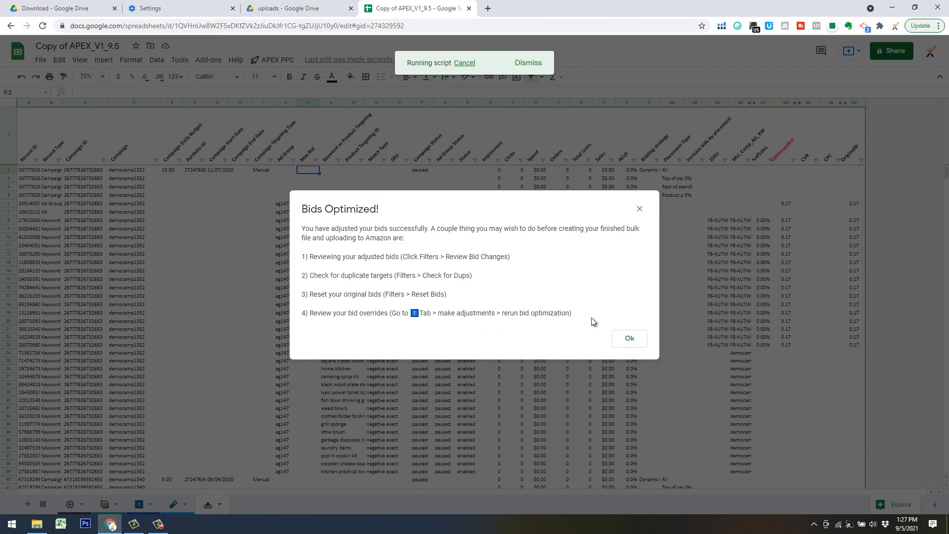
pyautogui.click(629, 339)
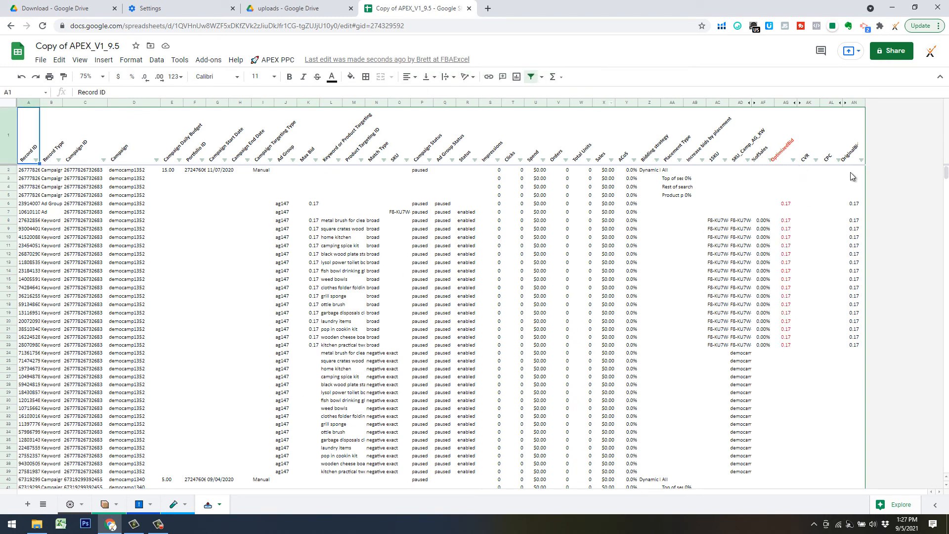
# Examine the OriginalBid column and the available bid optimization methods
pyautogui.click(854, 102)
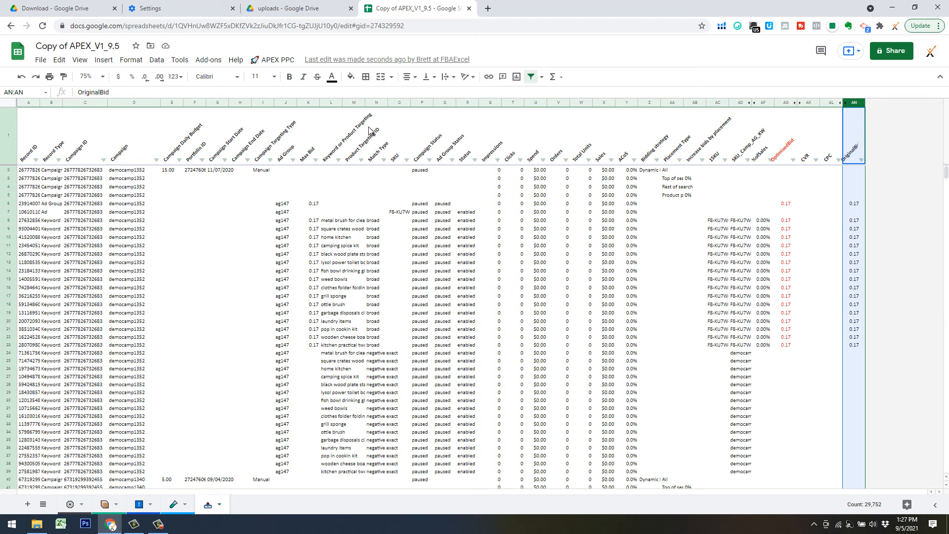
pyautogui.click(277, 60)
pyautogui.moveTo(309, 165)
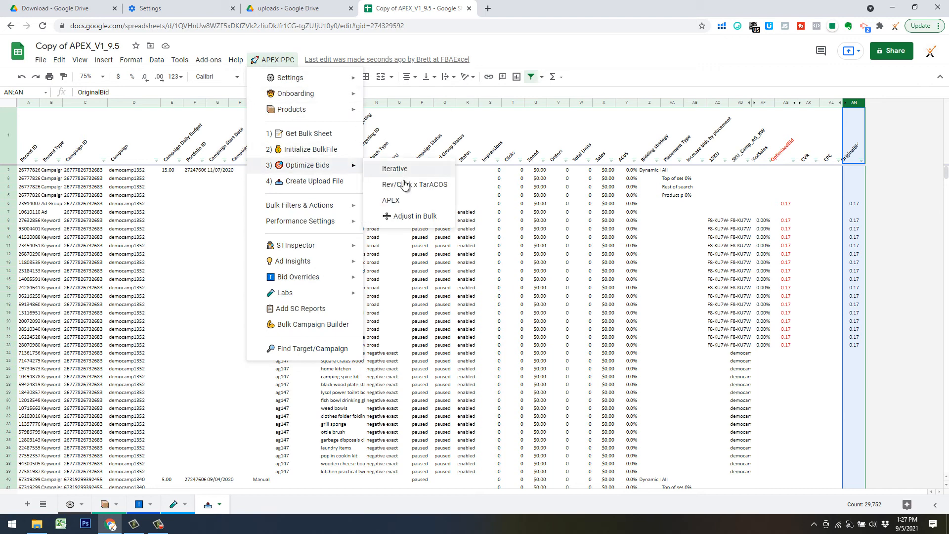
pyautogui.click(542, 213)
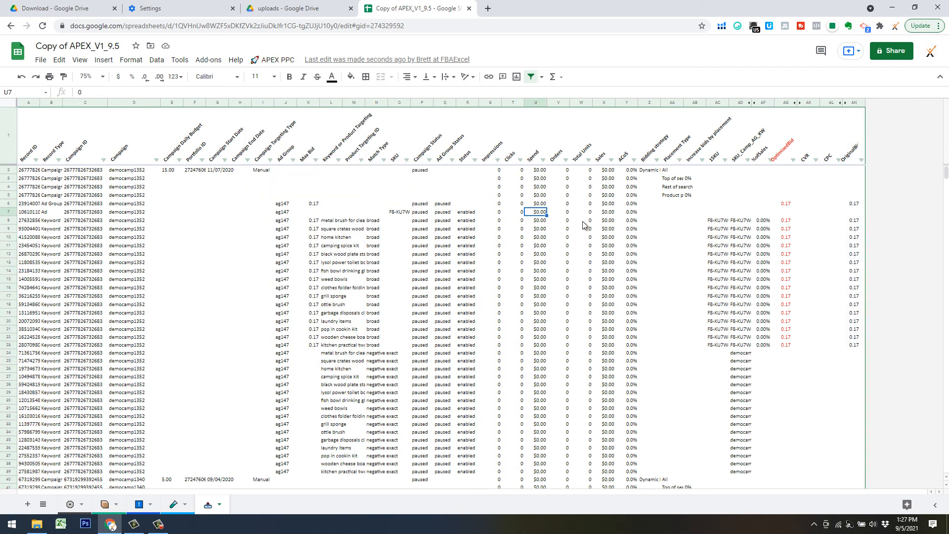
# Create the revised bulk upload file with the optimized bids and accept the confirmation and completion messages
pyautogui.click(262, 60)
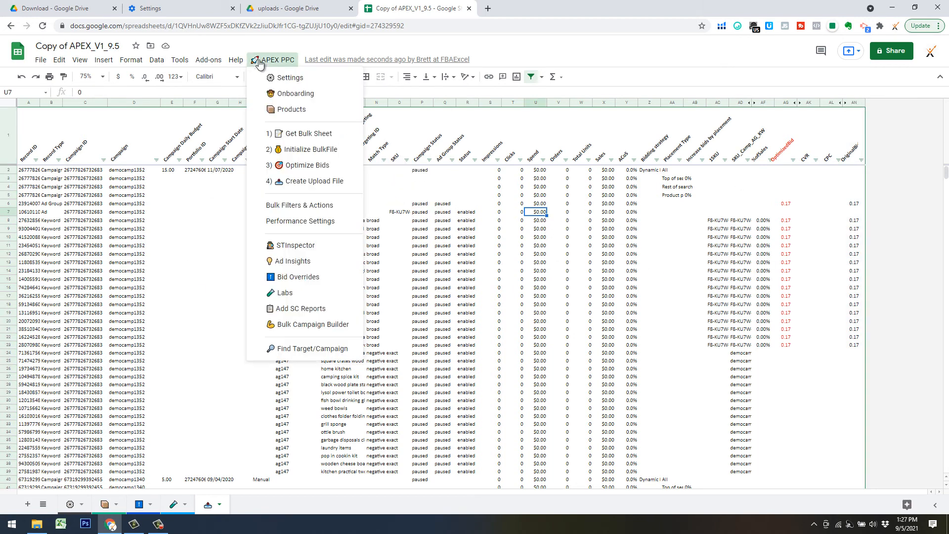
pyautogui.click(292, 182)
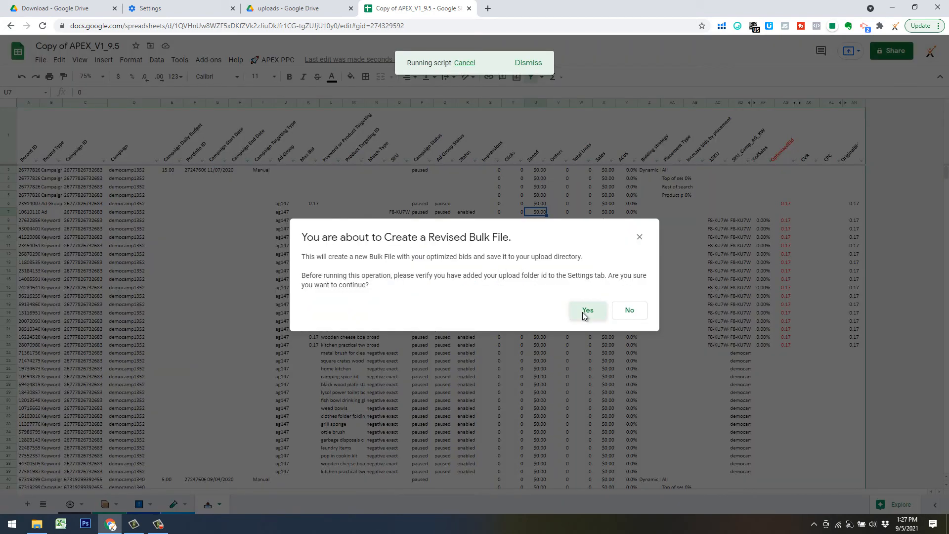
pyautogui.click(586, 310)
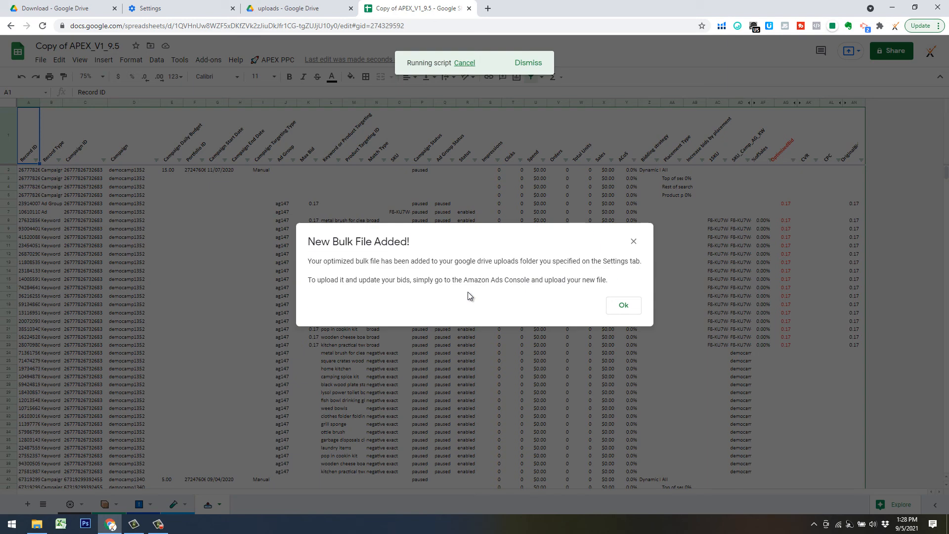
pyautogui.click(624, 305)
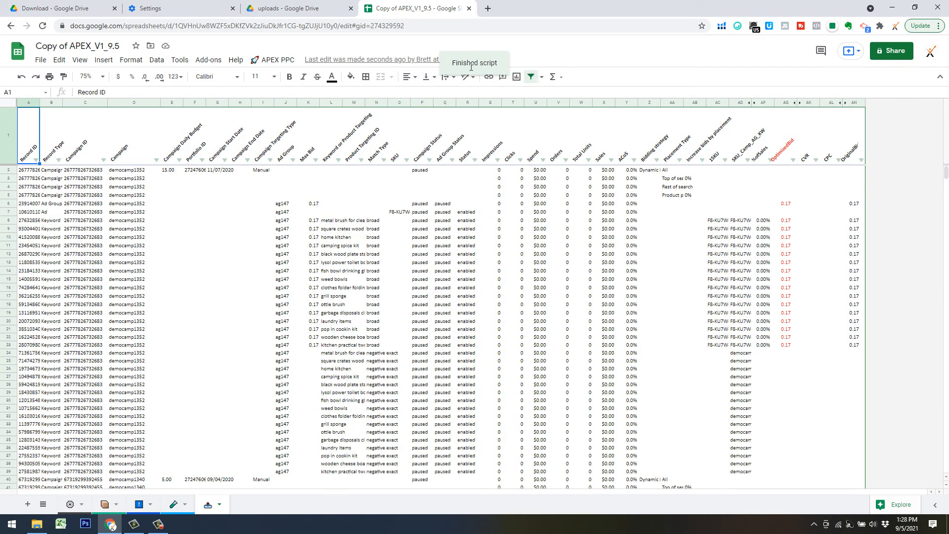
# Open Amazon's bulk operations page, select SponsoredProd Upload_5 Sep 2021 13 27 in the uploads folder as the upload file, and cancel the selection
pyautogui.click(270, 64)
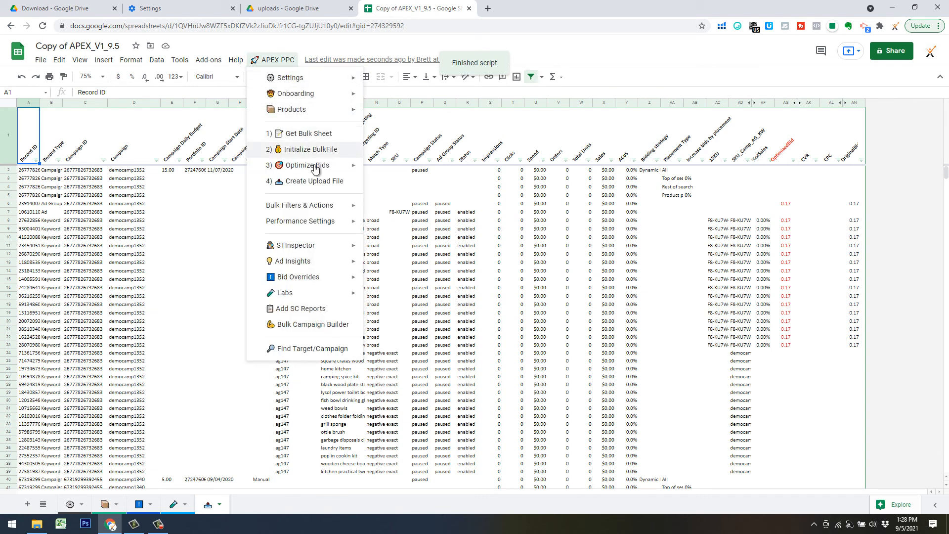
pyautogui.click(312, 132)
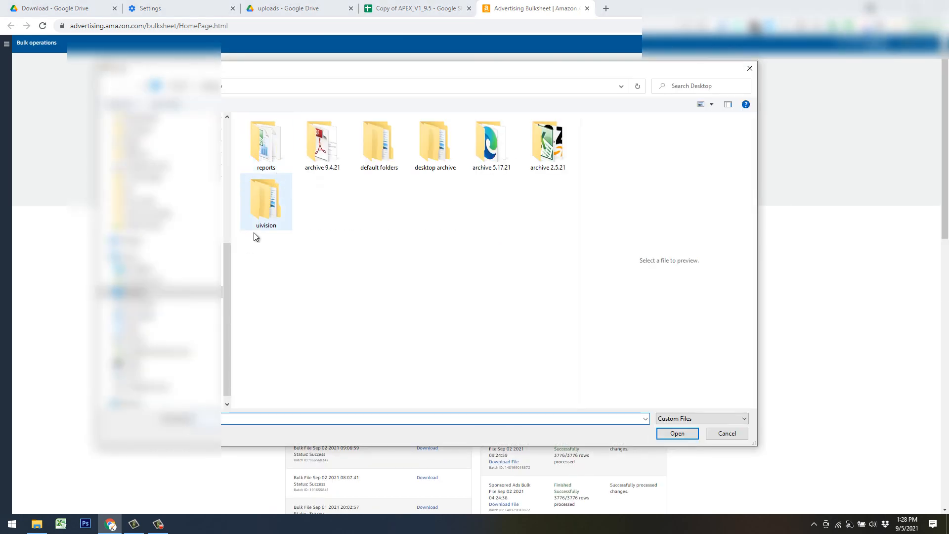
pyautogui.moveTo(227, 257); pyautogui.dragTo(222, 195)
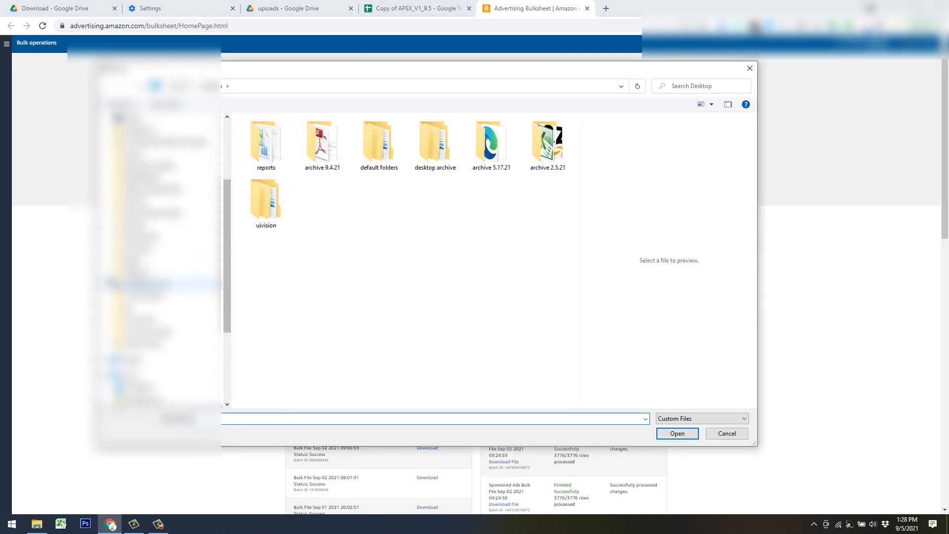
pyautogui.click(133, 228)
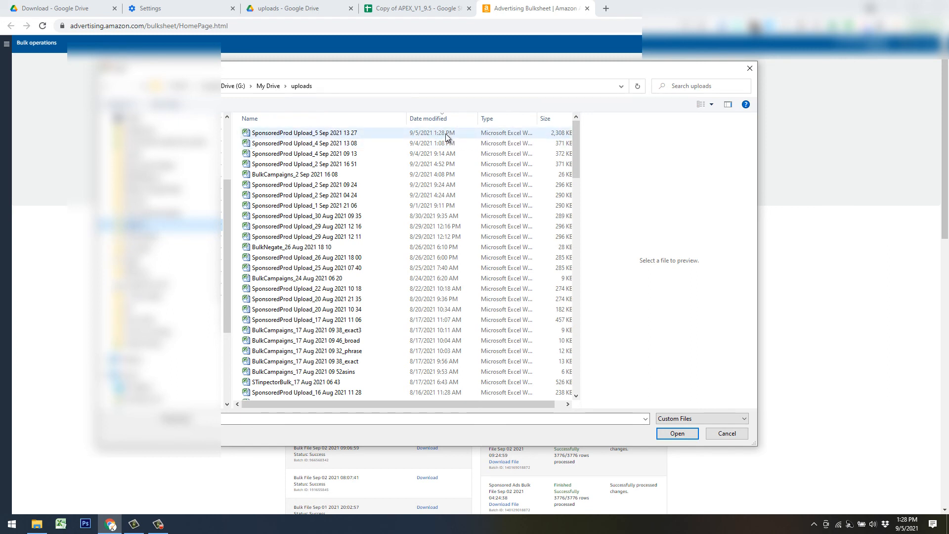
pyautogui.click(298, 133)
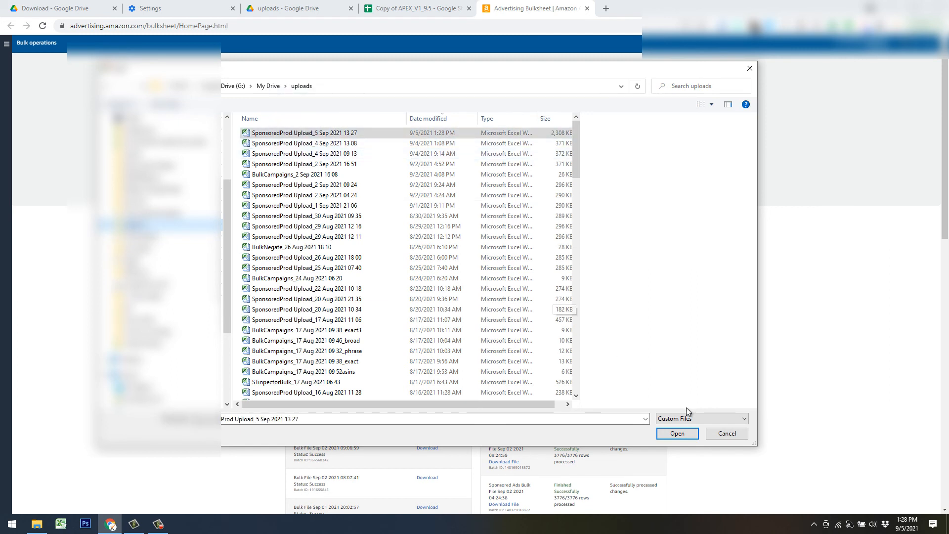
pyautogui.click(727, 434)
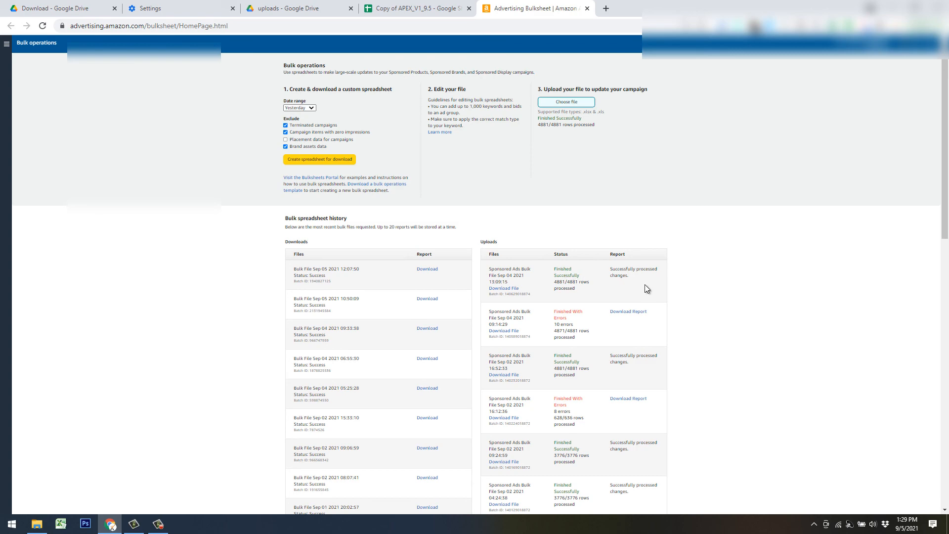
# Return to the APEX spreadsheet and review its numbered bulk workflow commands and the available bid optimization methods
pyautogui.click(435, 8)
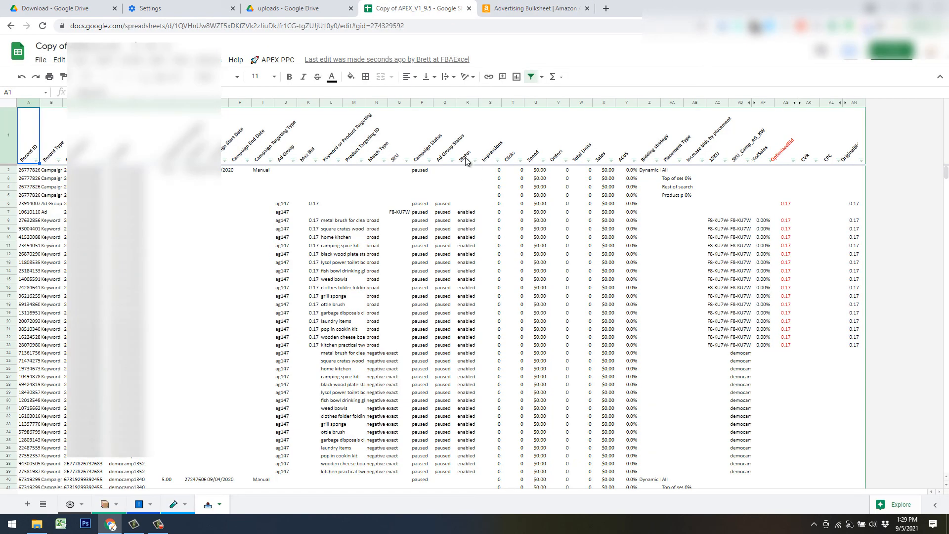
pyautogui.click(336, 180)
pyautogui.click(279, 61)
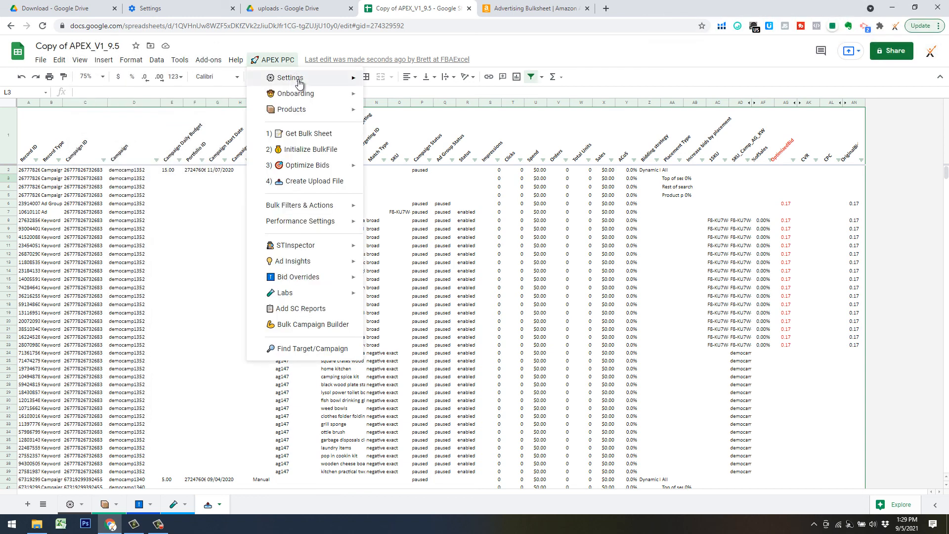
pyautogui.moveTo(298, 85)
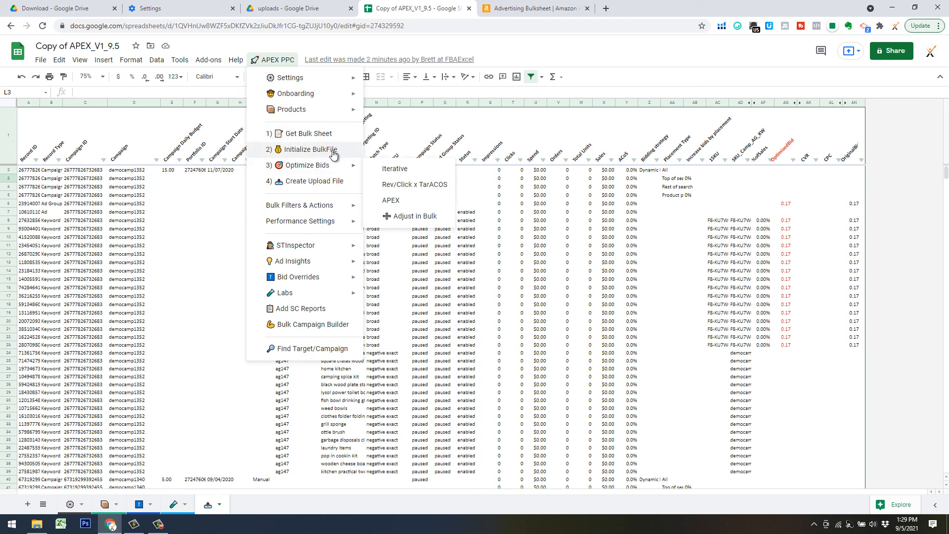
pyautogui.click(466, 211)
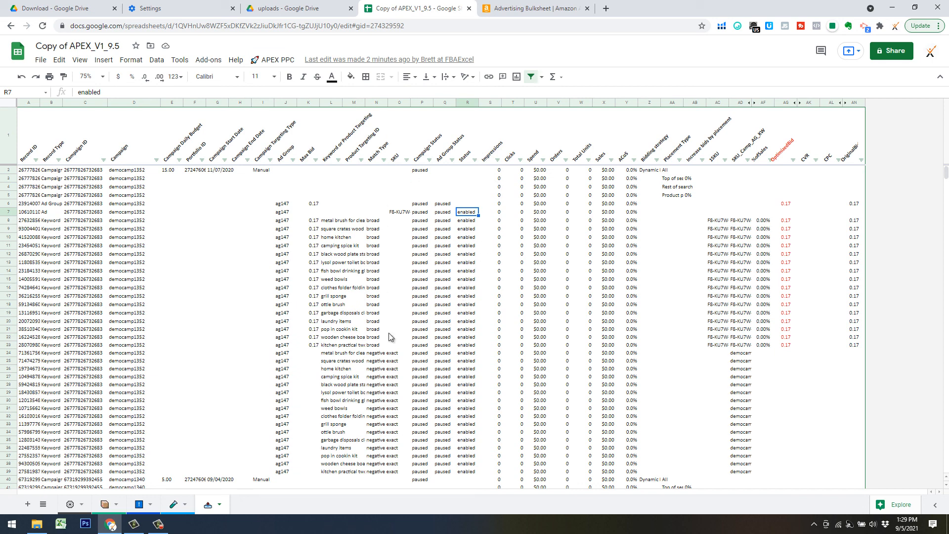
# Review the sheet deletion, file import and APEX PPC bulk commands for repeating the workflow, and return to the Bid Overrides sheet
pyautogui.click(219, 504)
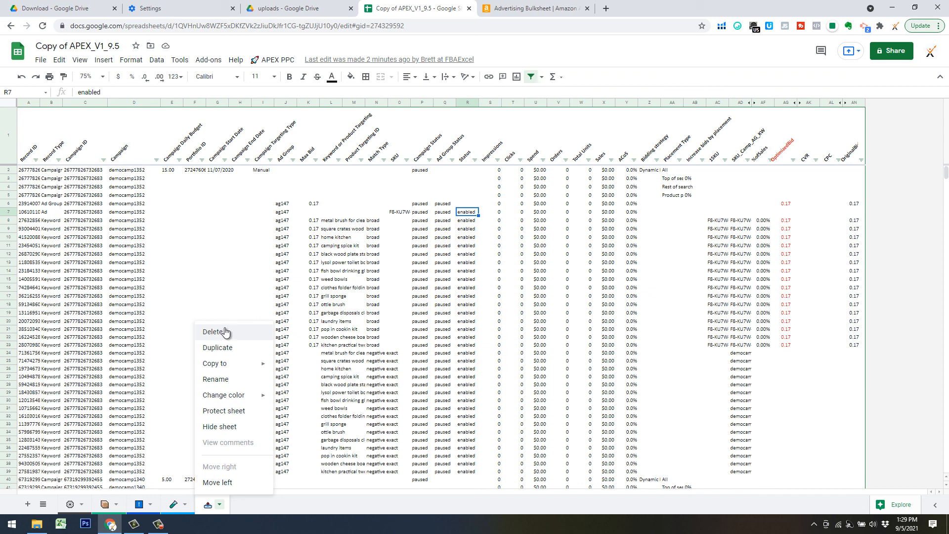
pyautogui.click(315, 305)
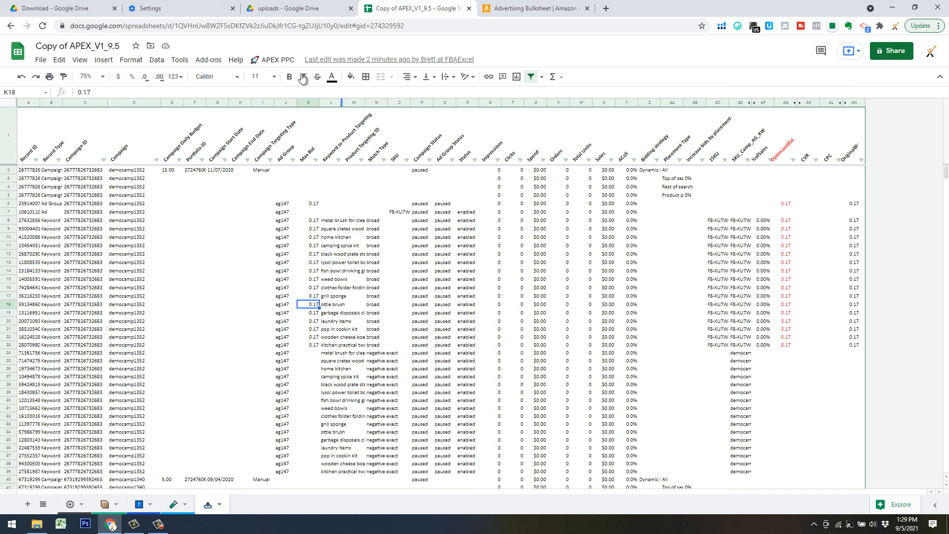
pyautogui.click(280, 61)
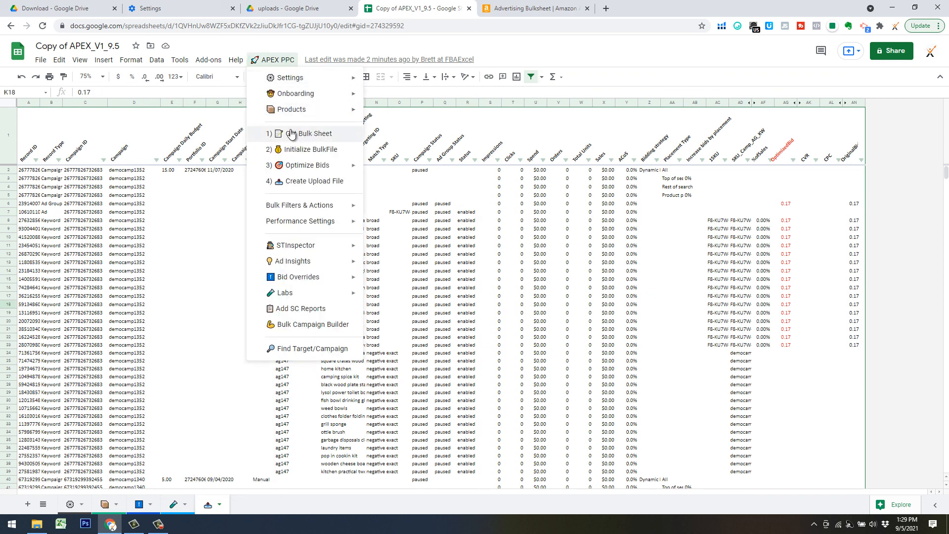
pyautogui.click(201, 278)
pyautogui.click(41, 60)
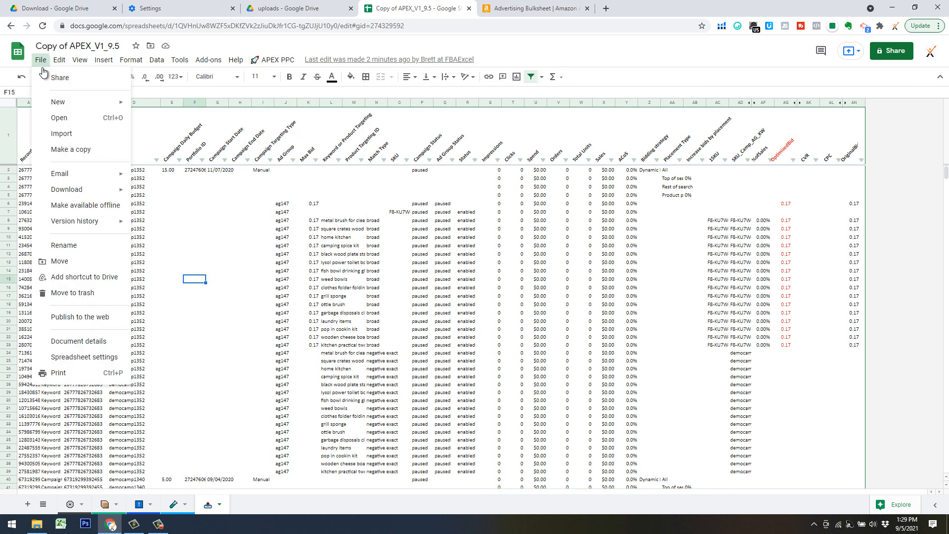
pyautogui.click(443, 295)
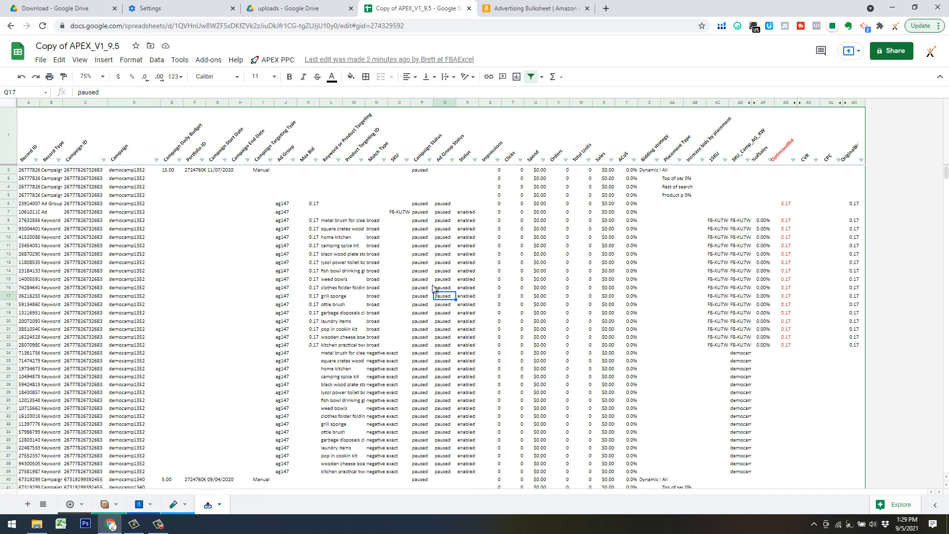
pyautogui.click(275, 60)
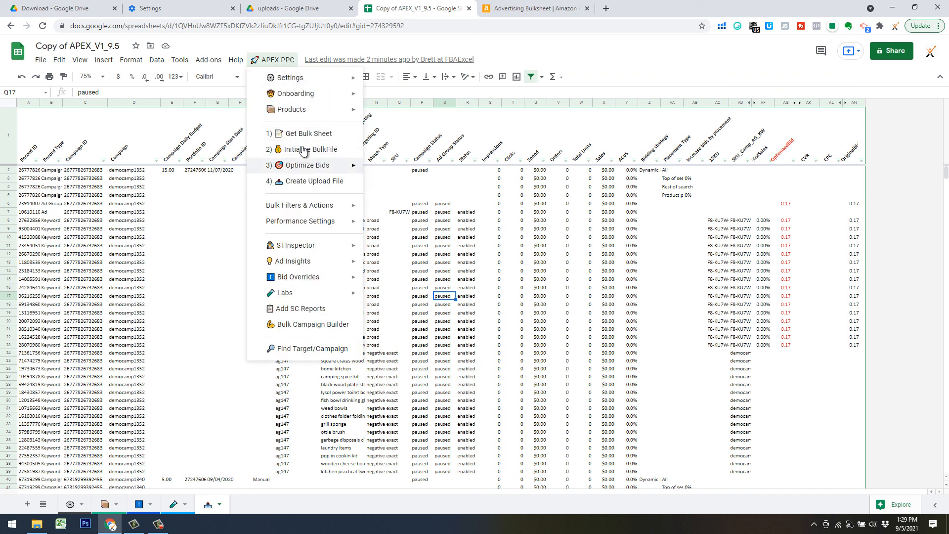
pyautogui.click(490, 272)
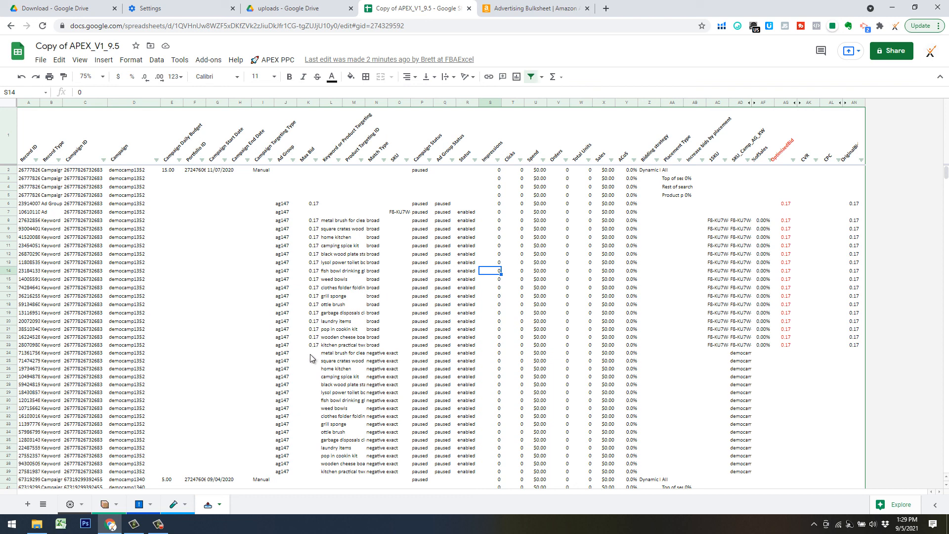
pyautogui.click(139, 504)
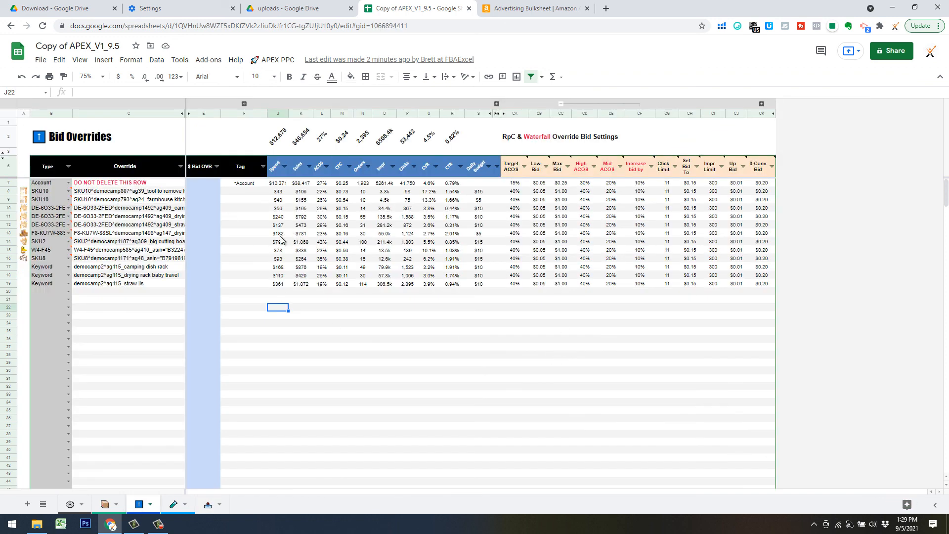